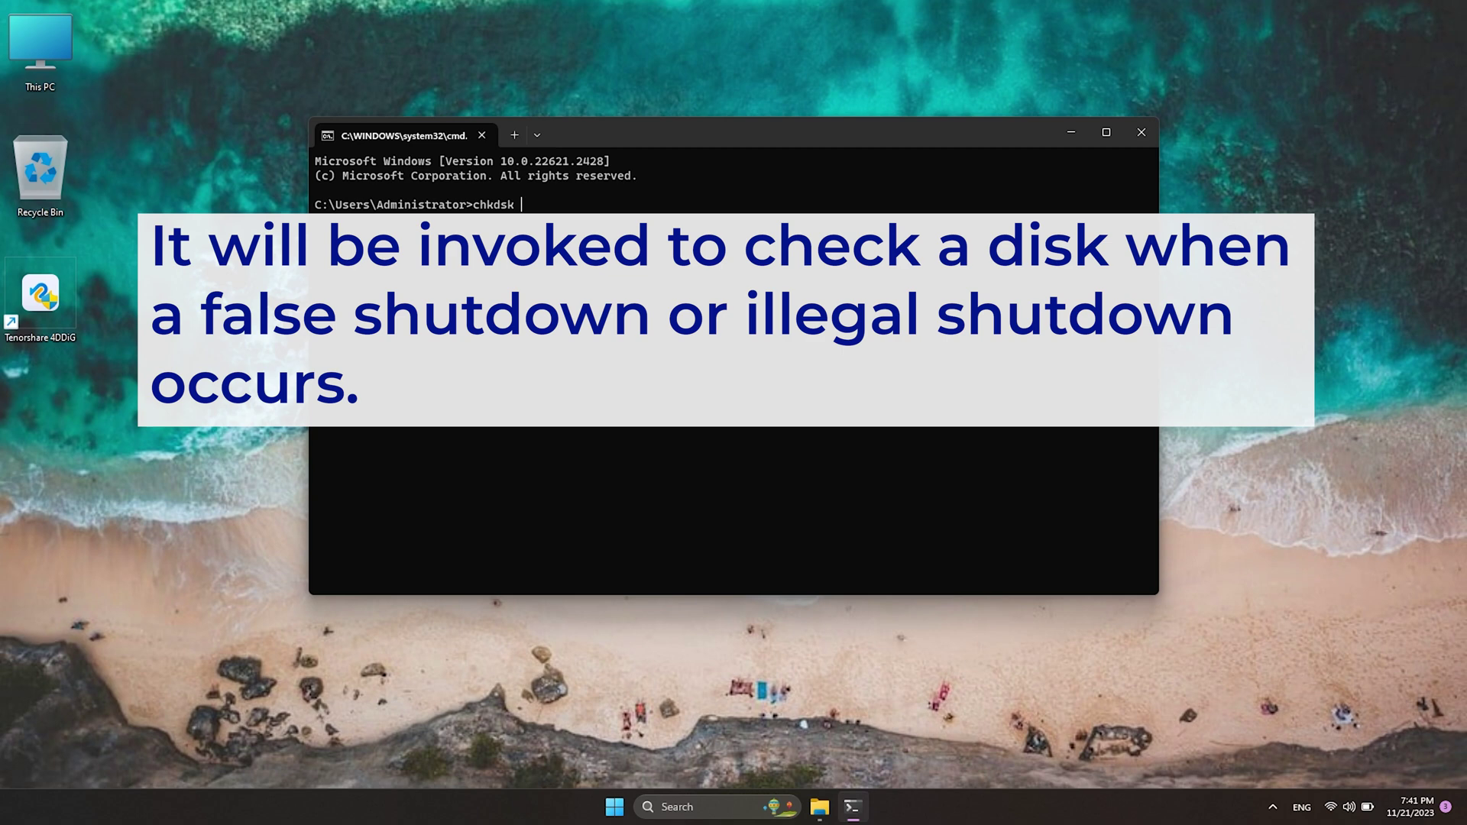
Step: Run chkdsk f: /f and highlight the 'CHKDSK is not available for RAW drives' message
type("f: /f")
key("Return")
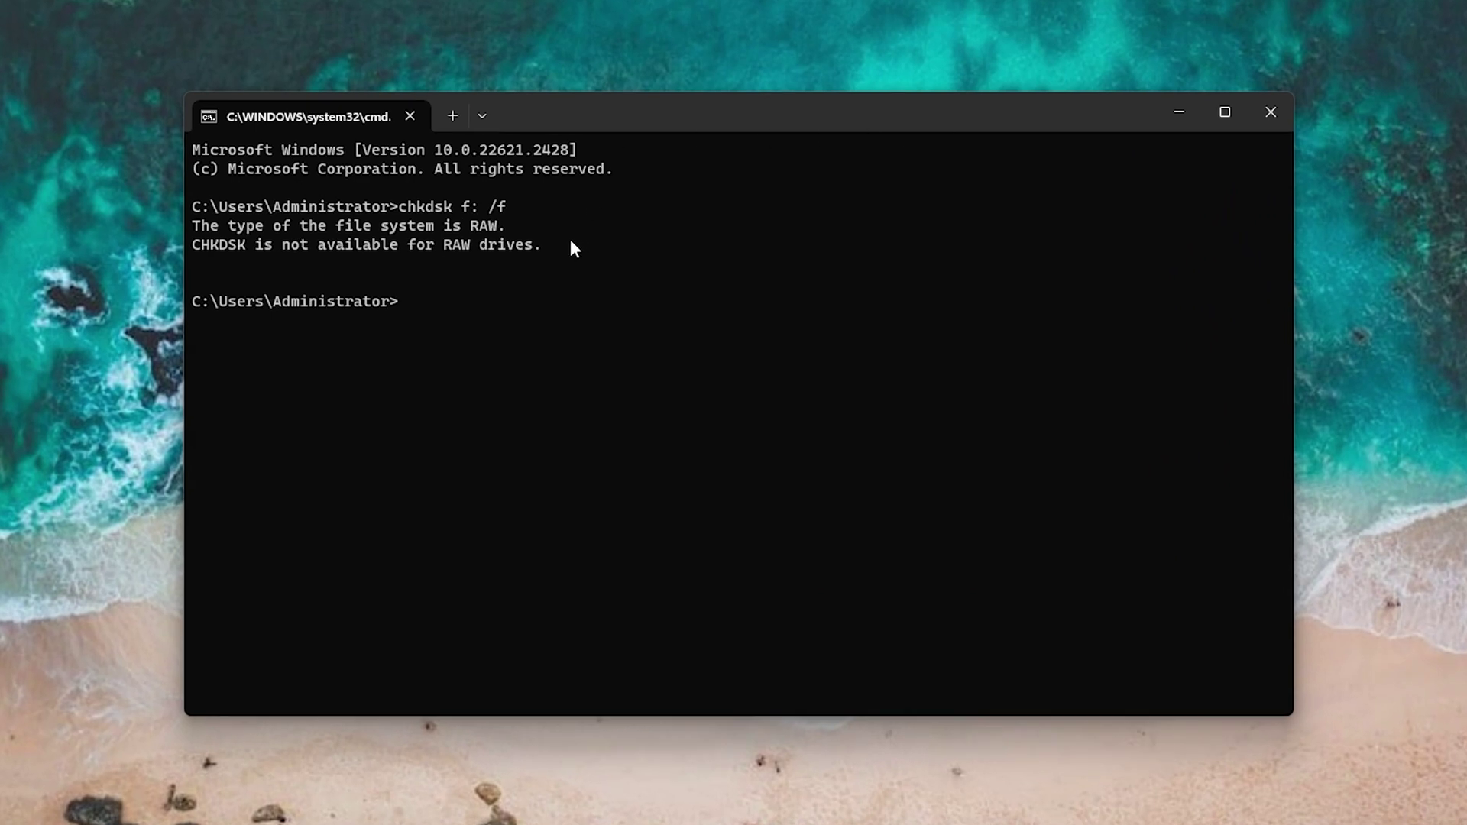
left_click_drag(558, 244, 190, 249)
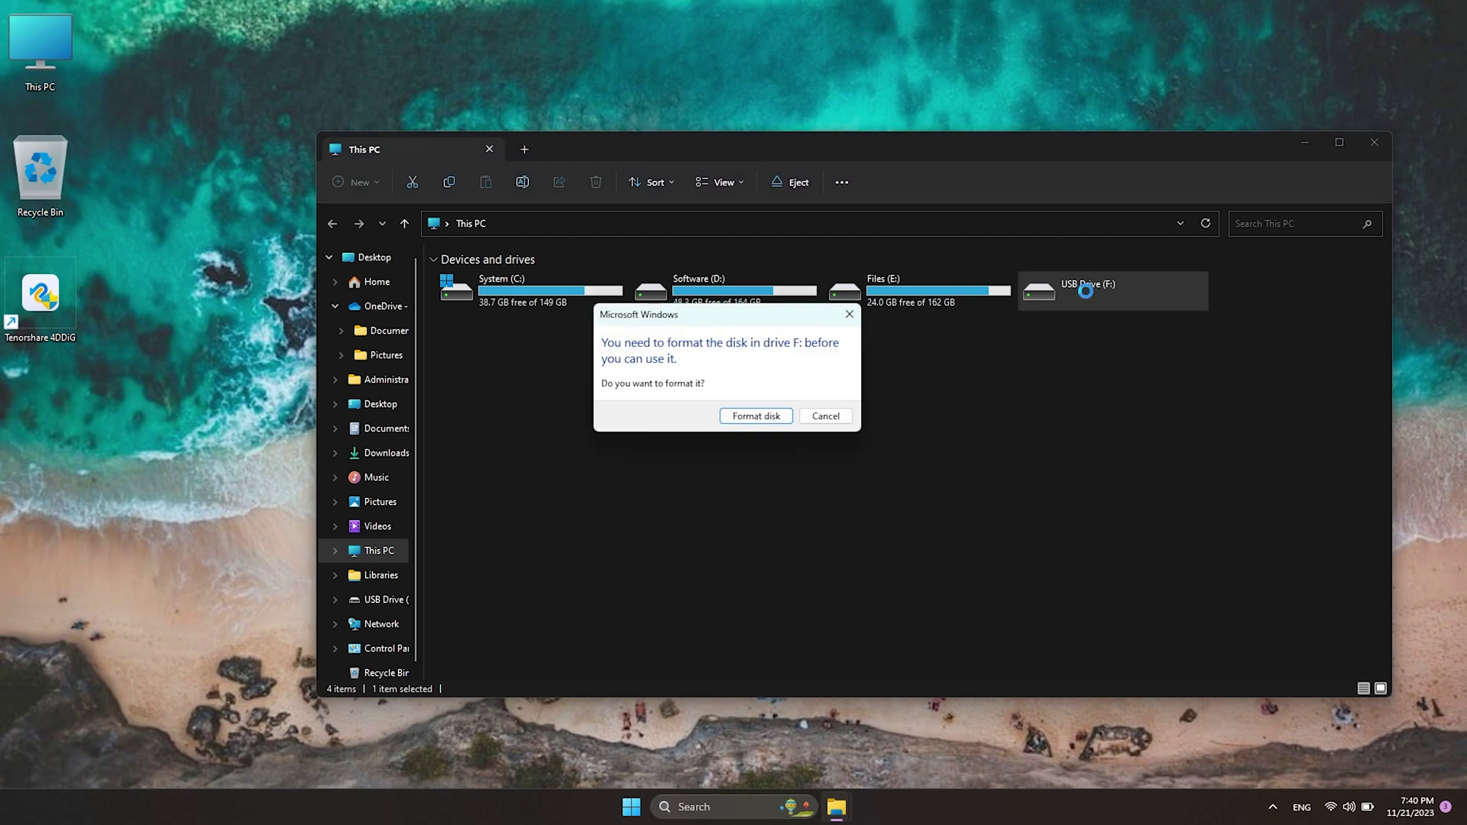
Step: Close the 'You need to format the disk' prompt for drive F: without formatting
left_click(849, 314)
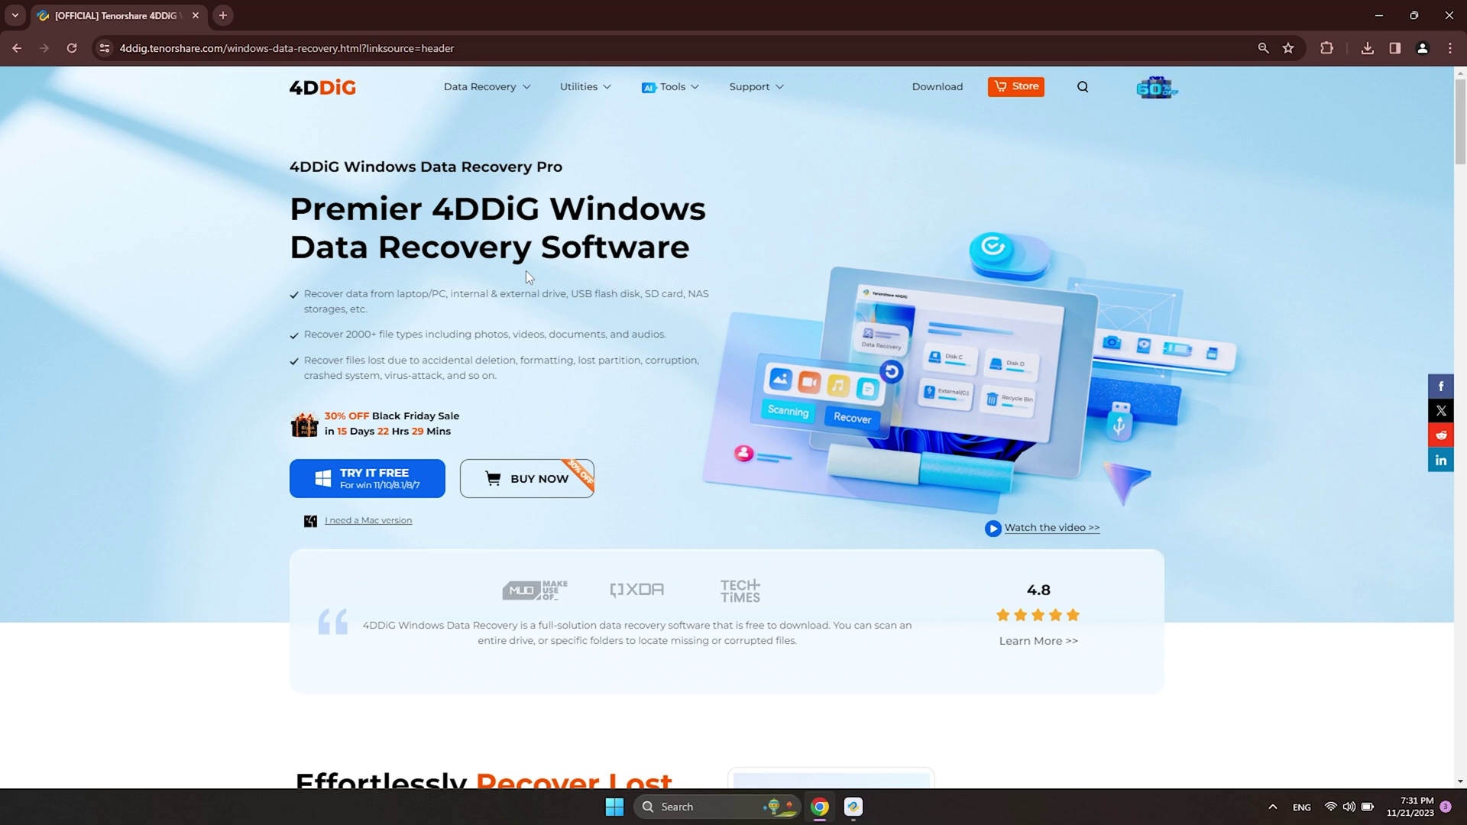
Step: Download 4DDiG Windows Data Recovery from its product page and install it
scroll(526, 272, "down", 6)
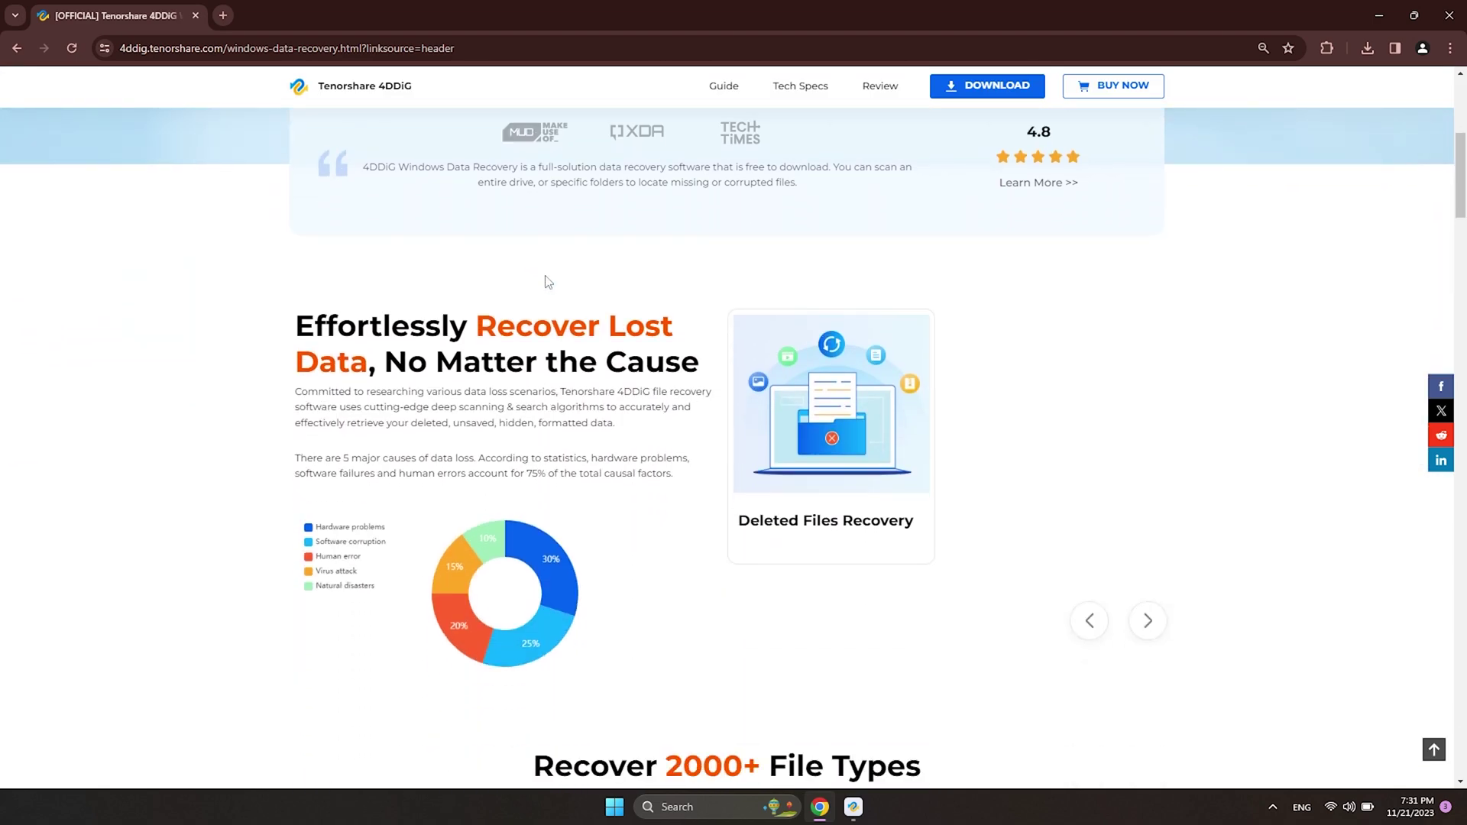
scroll(548, 282, "down", 8)
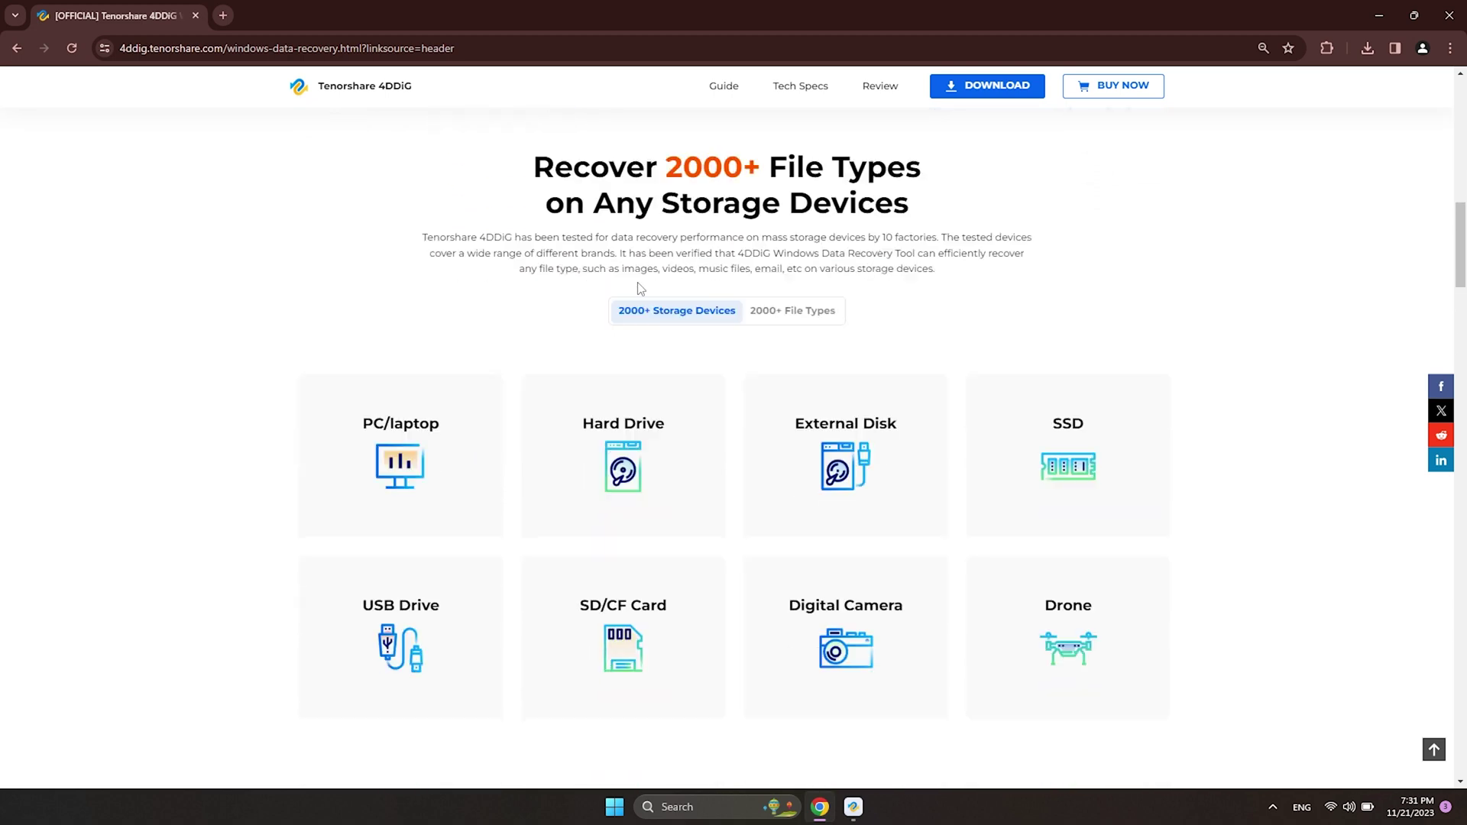
scroll(641, 288, "down", 4)
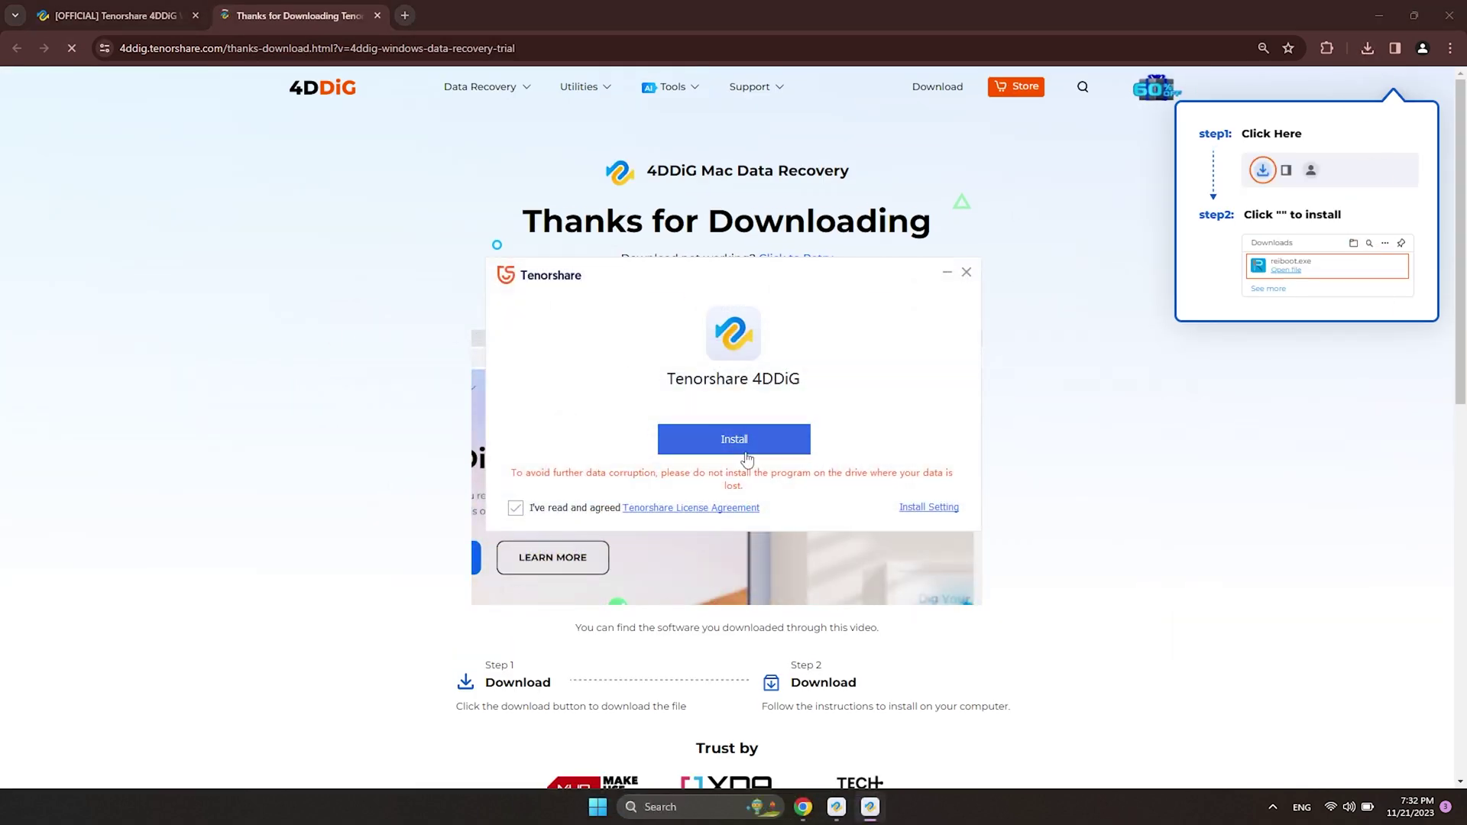
left_click(746, 439)
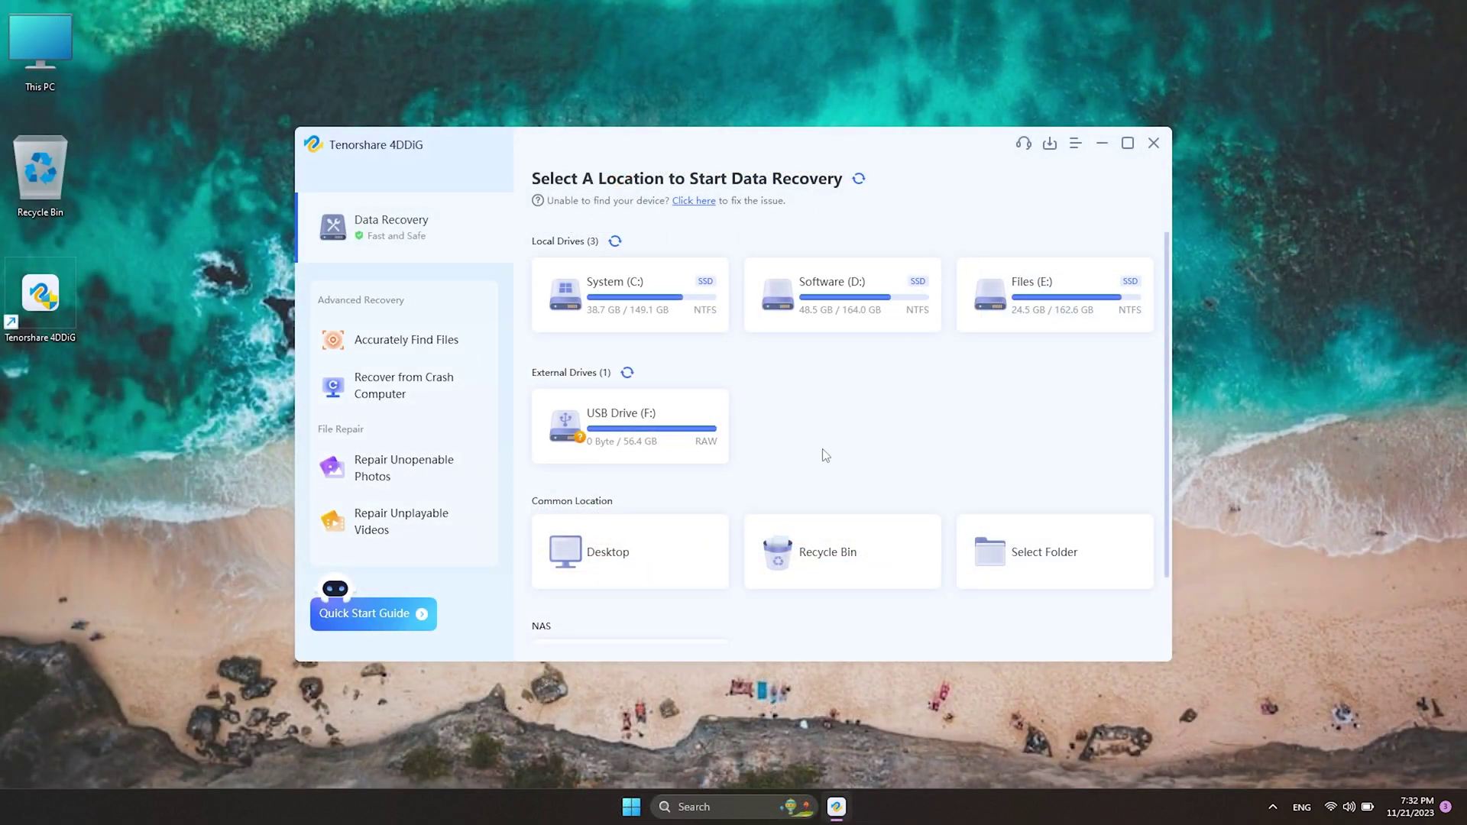
Step: Scan USB Drive (F:) for the selected file types and list the results in File View
left_click(709, 456)
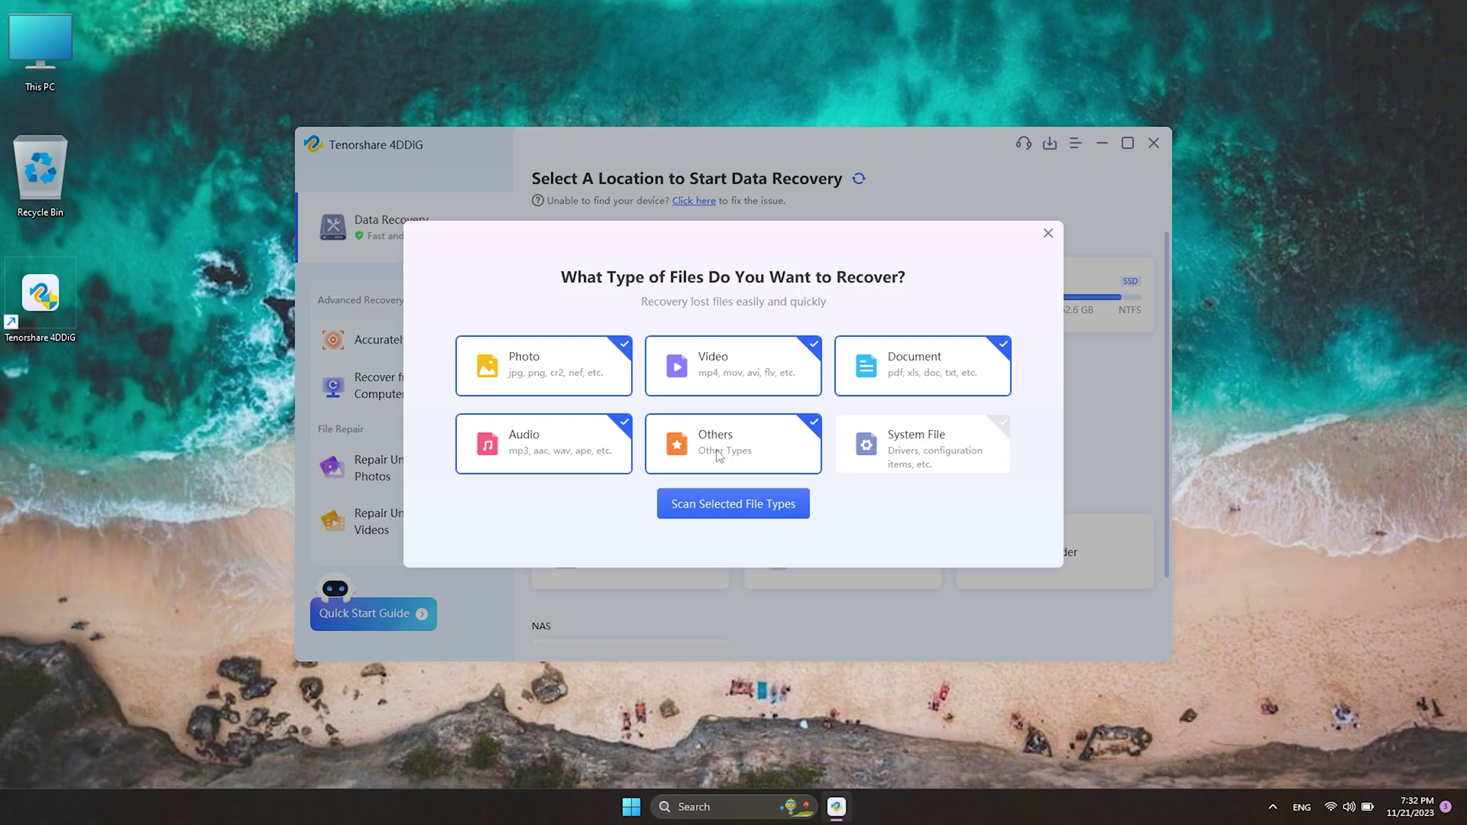
left_click(764, 517)
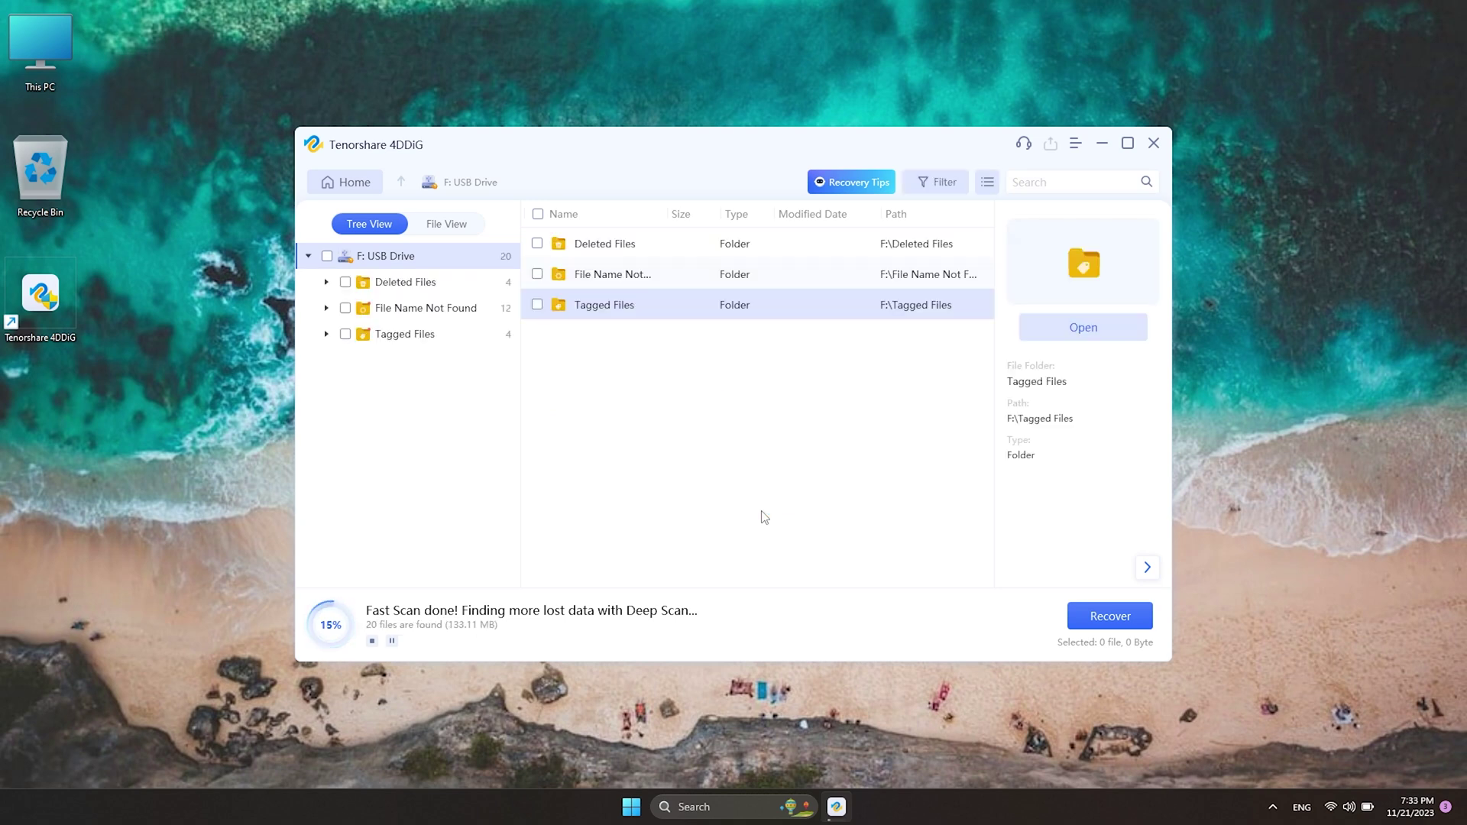
left_click(446, 223)
Step: Mark all found photos for recovery and preview the recovered JPG images
left_click(537, 243)
double_click(570, 250)
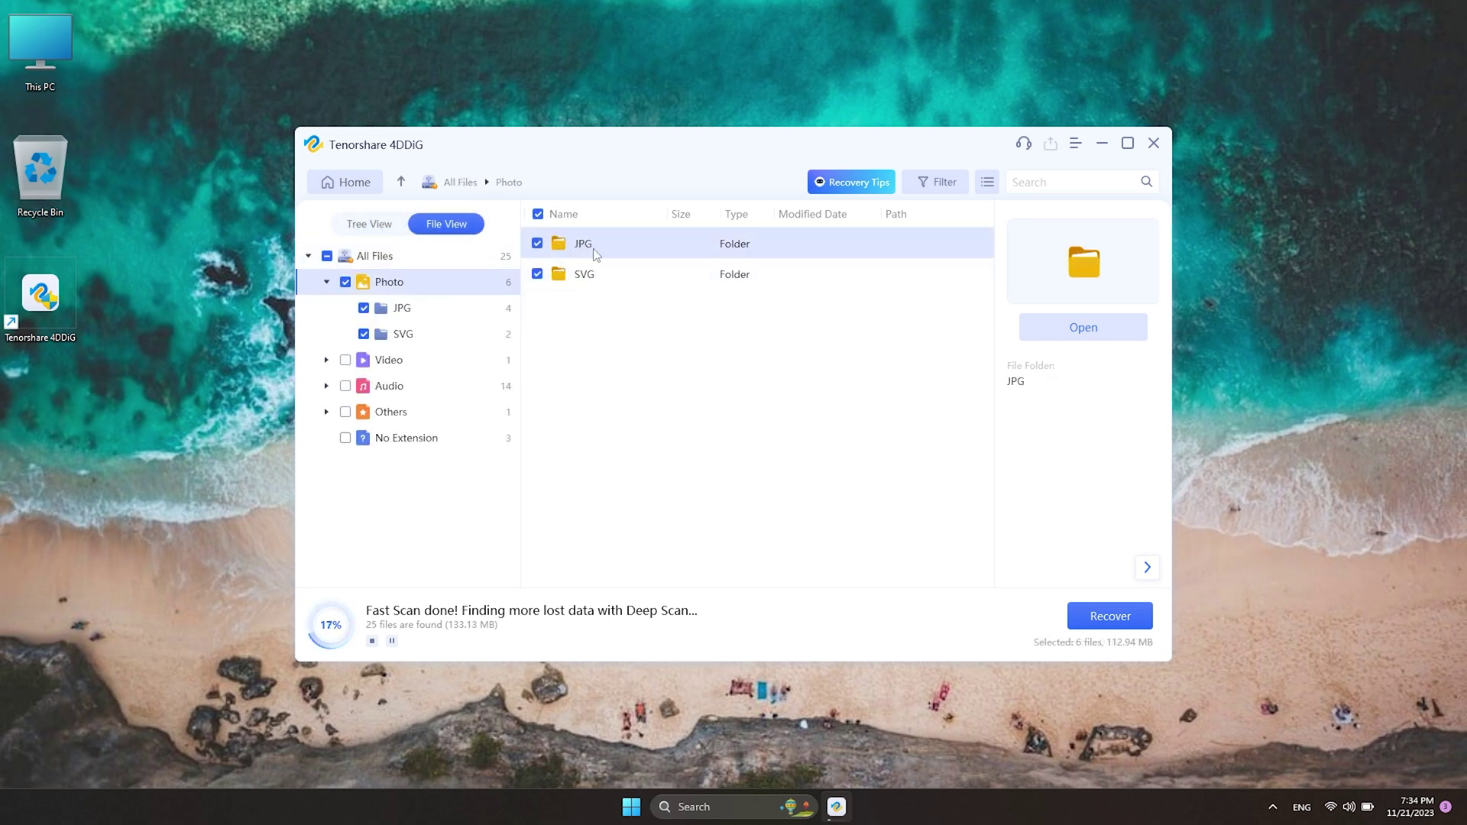
double_click(597, 252)
left_click(603, 272)
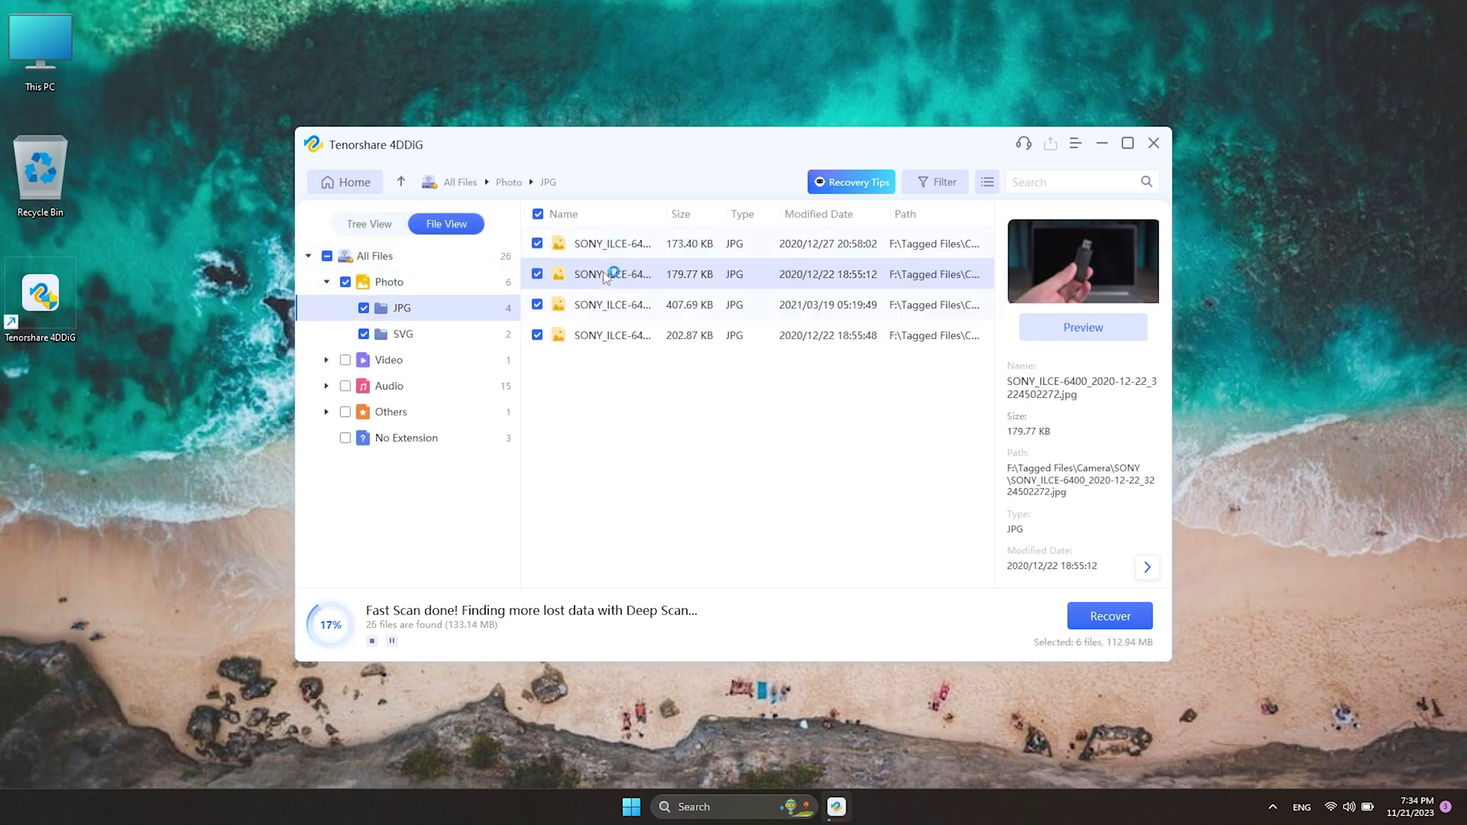
left_click(619, 304)
left_click(627, 335)
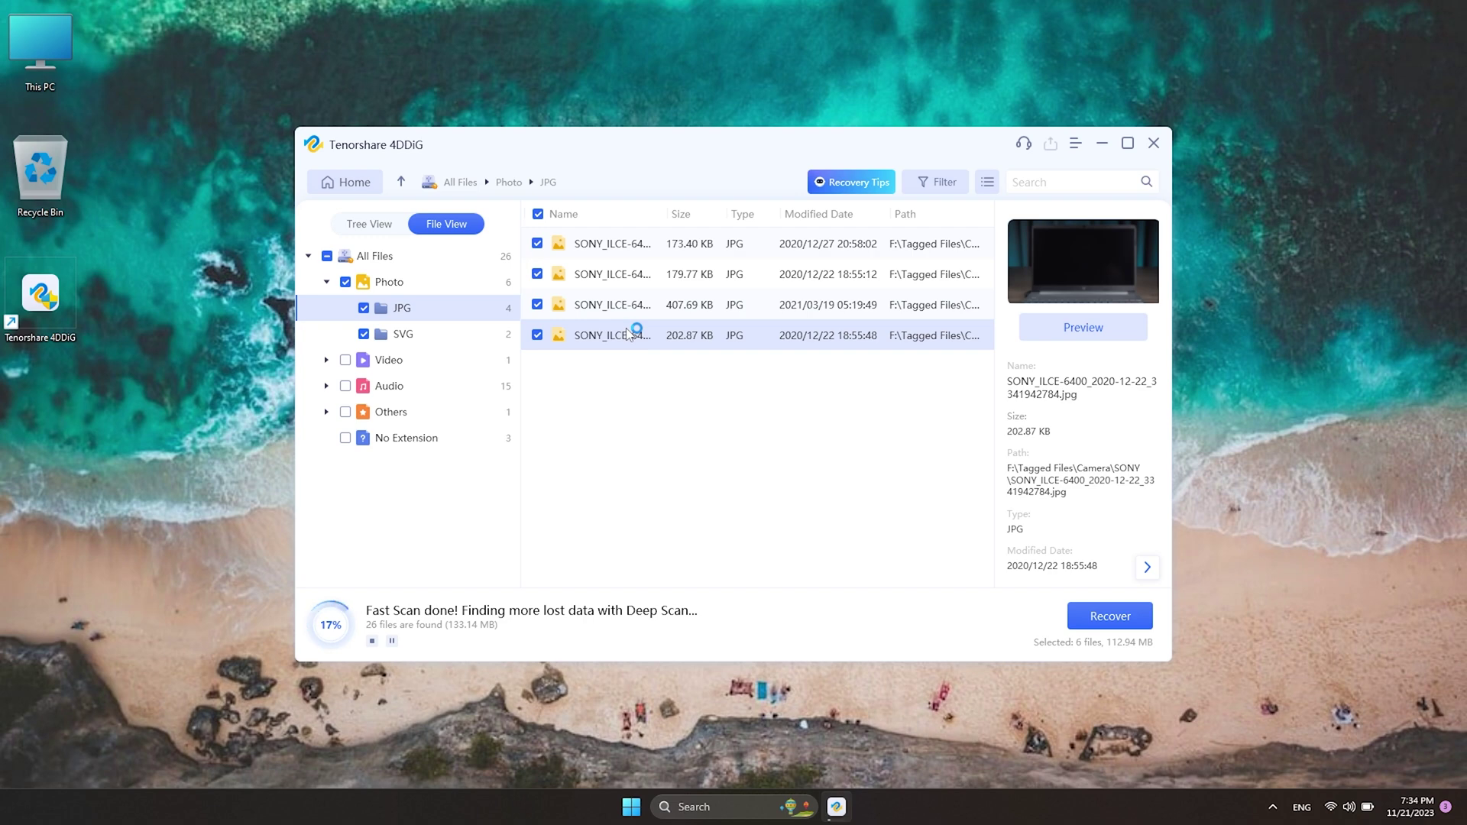
Step: Also mark the Video and Audio folders, then recover the 26 marked files
left_click(375, 256)
left_click(537, 274)
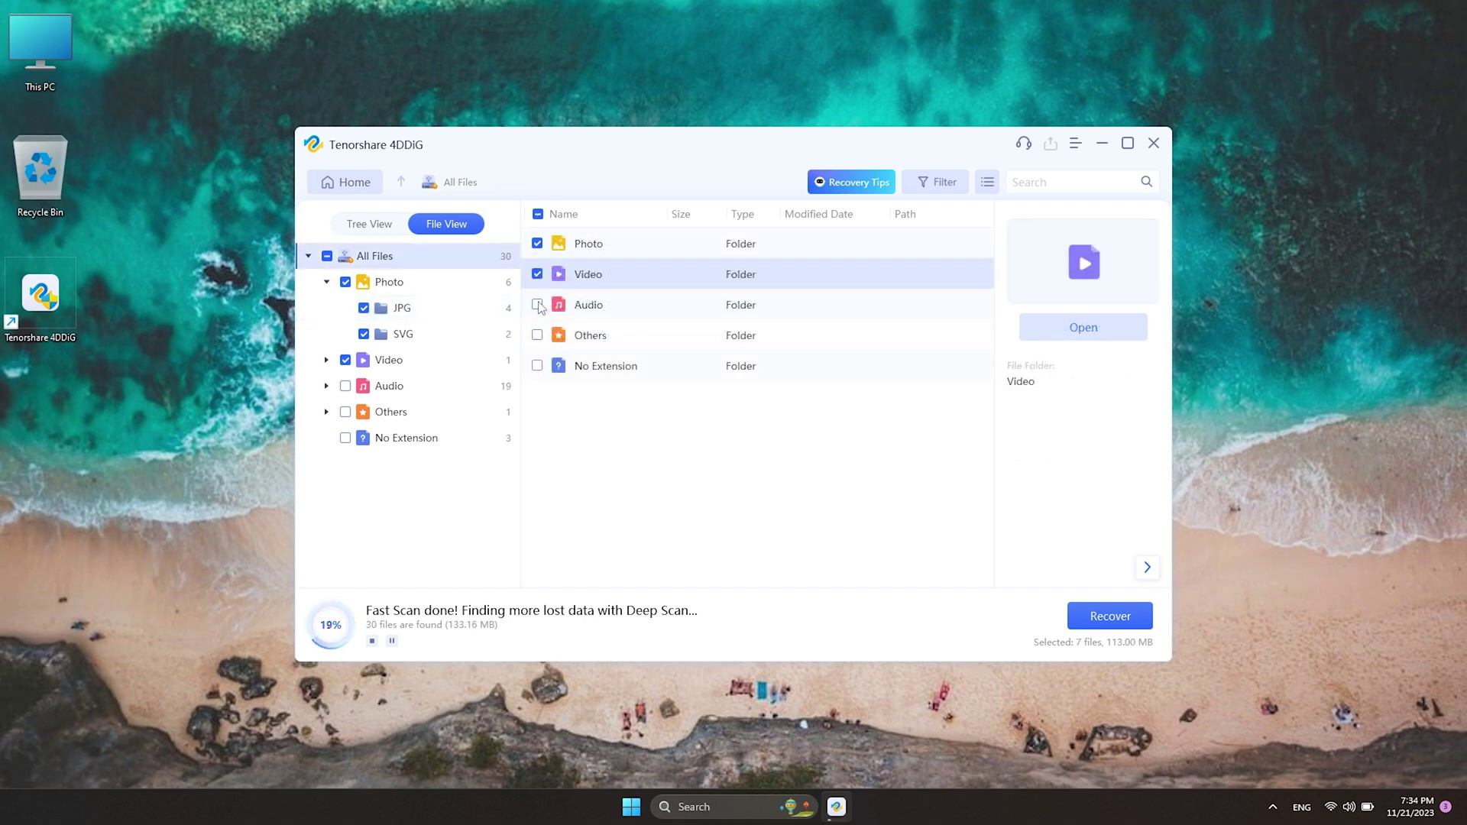
left_click(537, 304)
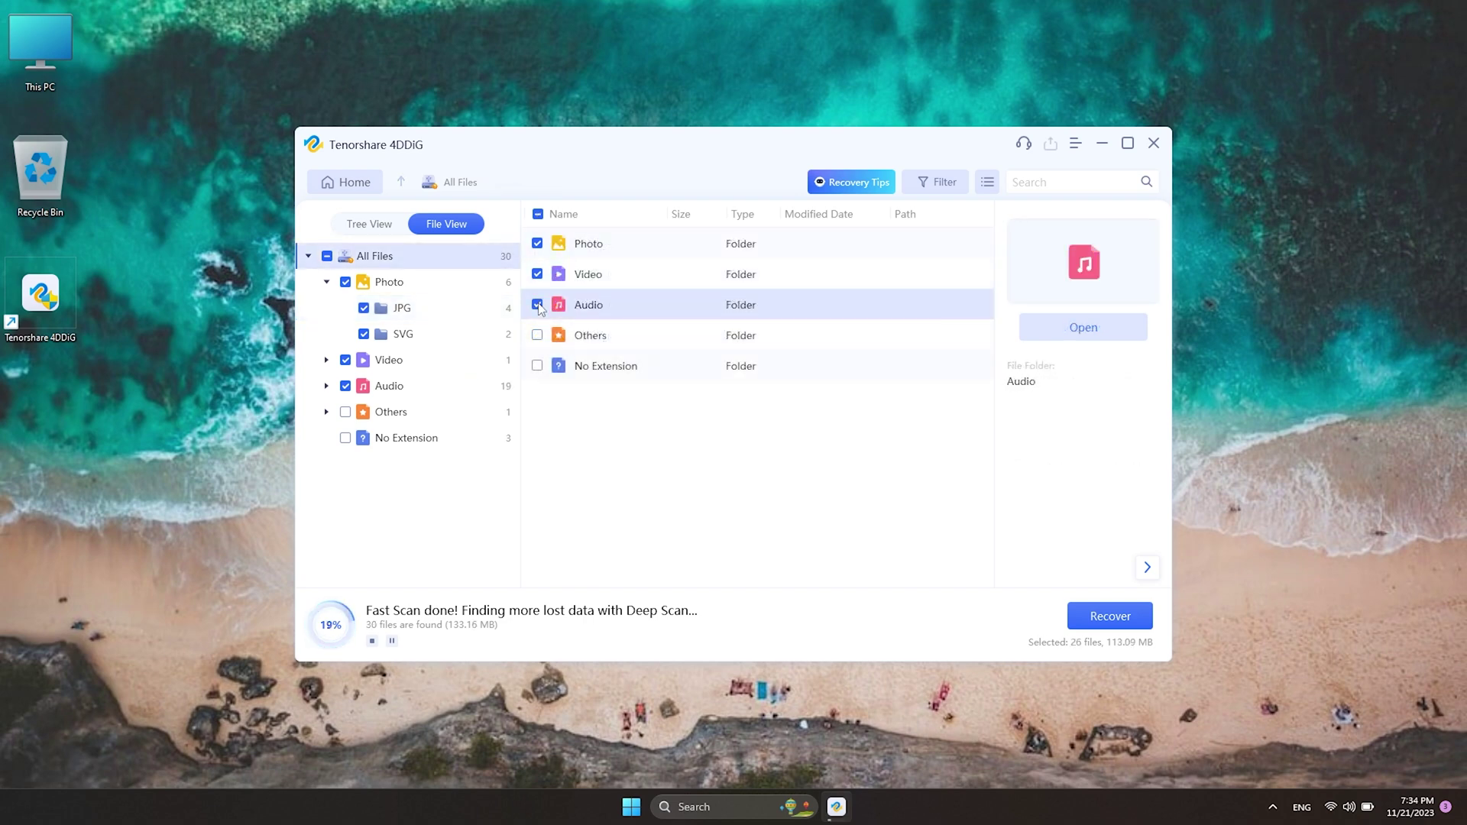
left_click(1107, 621)
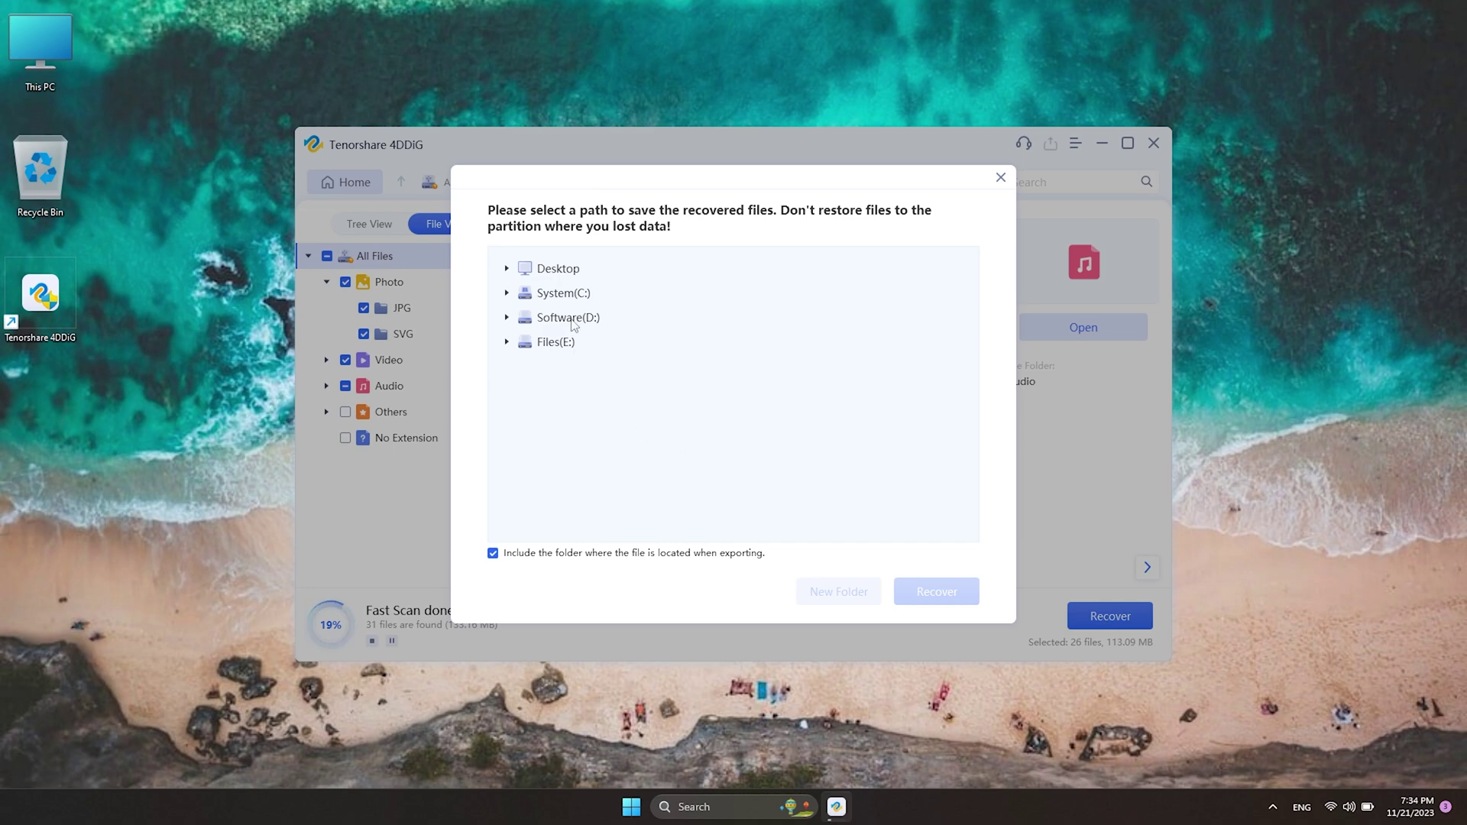
Step: Save the recovered files to Software (D:) and open the first recovered SONY JPG from Photo > JPG
left_click(595, 323)
left_click(936, 591)
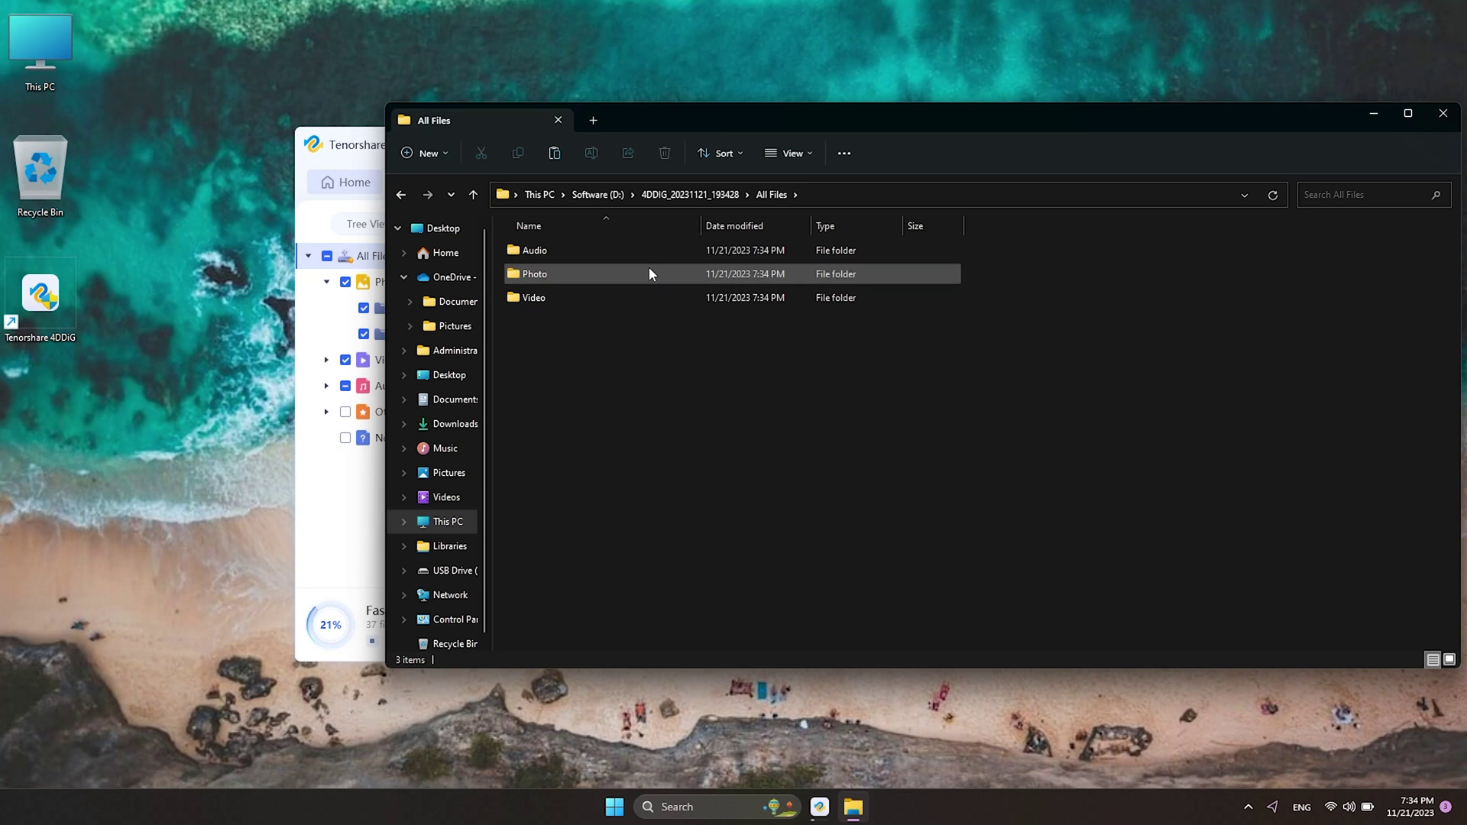
double_click(649, 267)
left_click(645, 255)
double_click(645, 254)
double_click(570, 306)
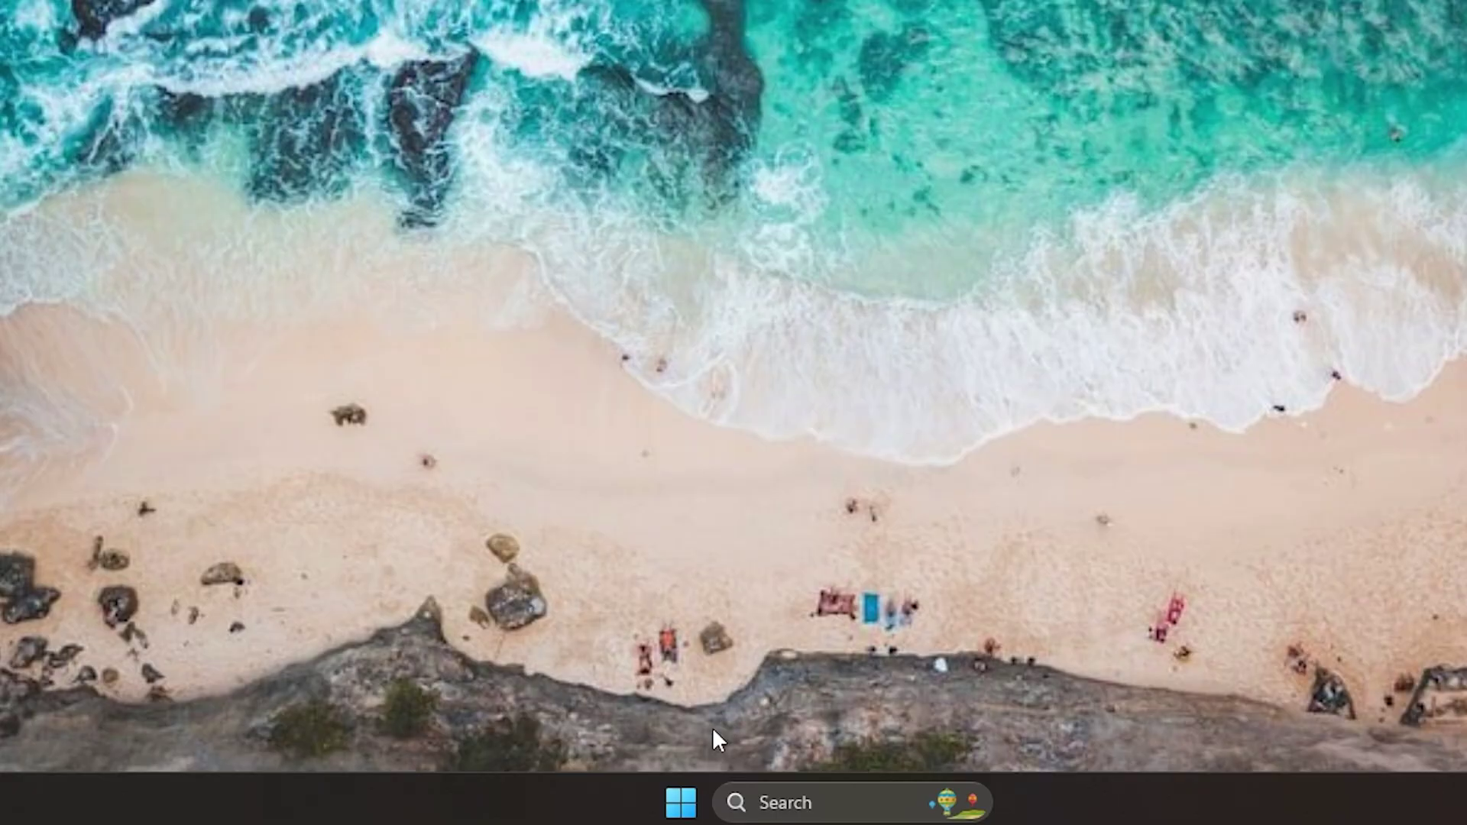
Step: Quick-format the RAW F: partition as exFAT in Disk Management, confirming the data-erase warning
right_click(681, 802)
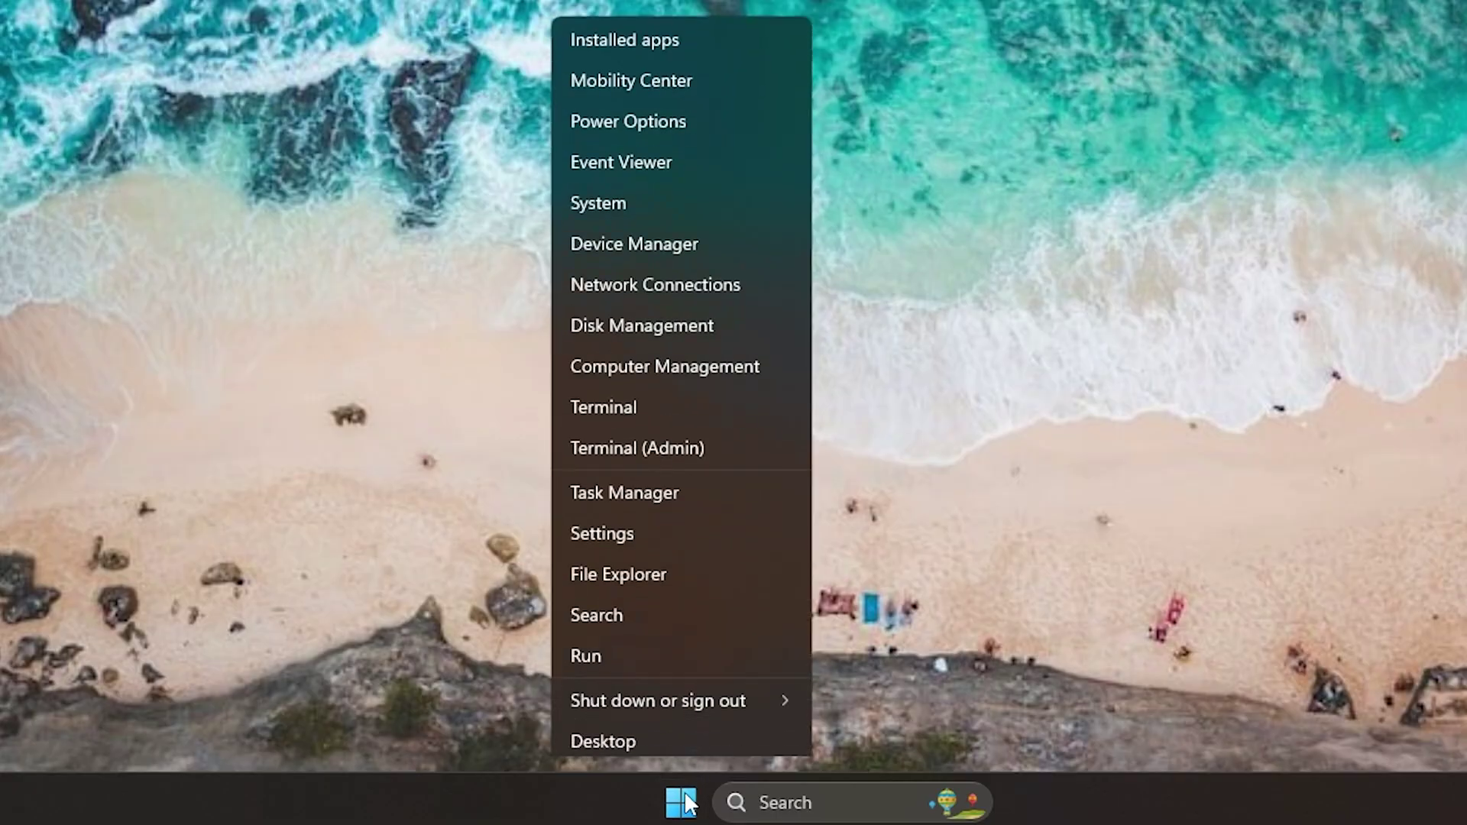
left_click(675, 323)
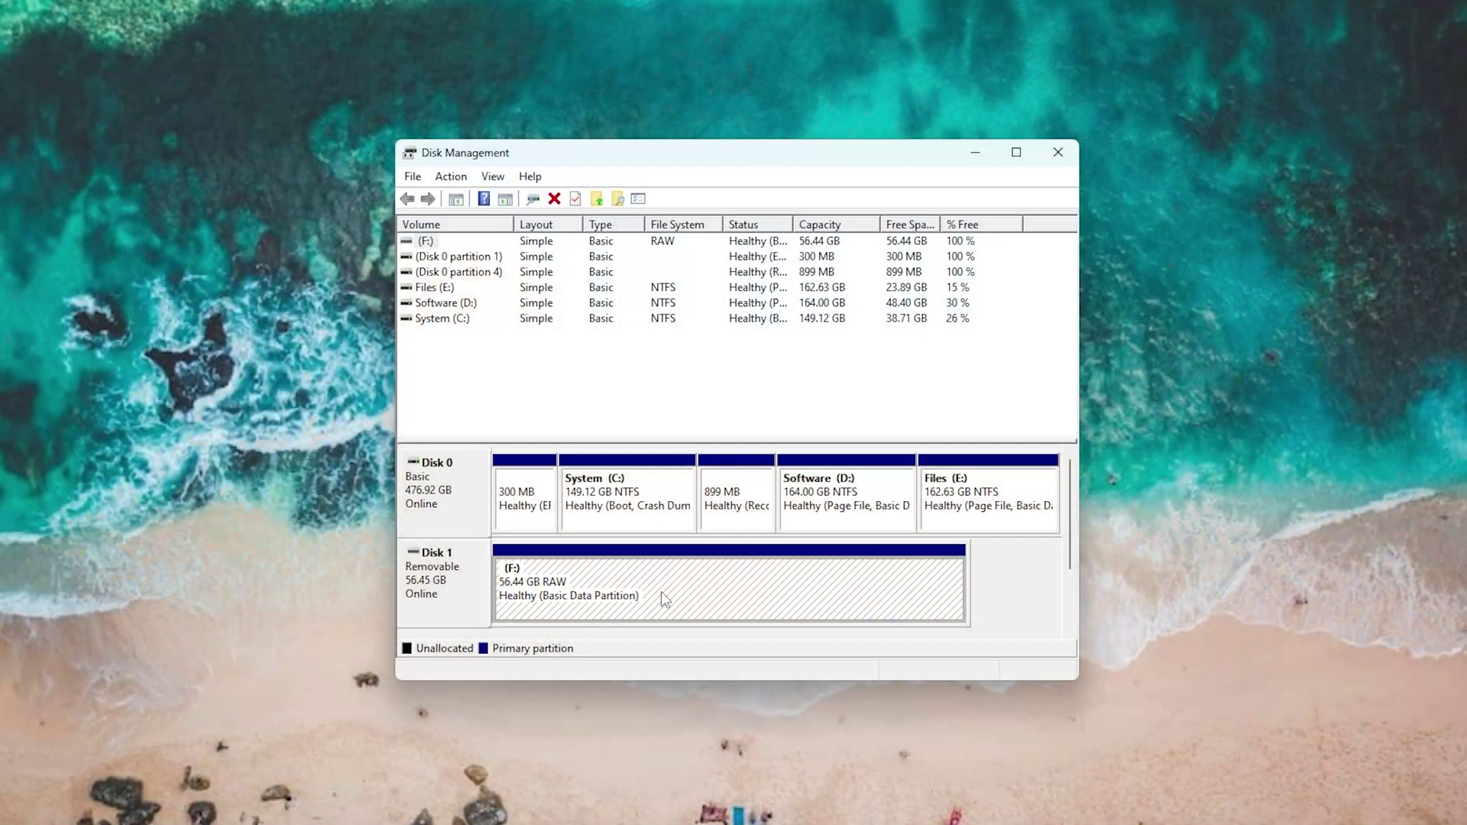
right_click(663, 594)
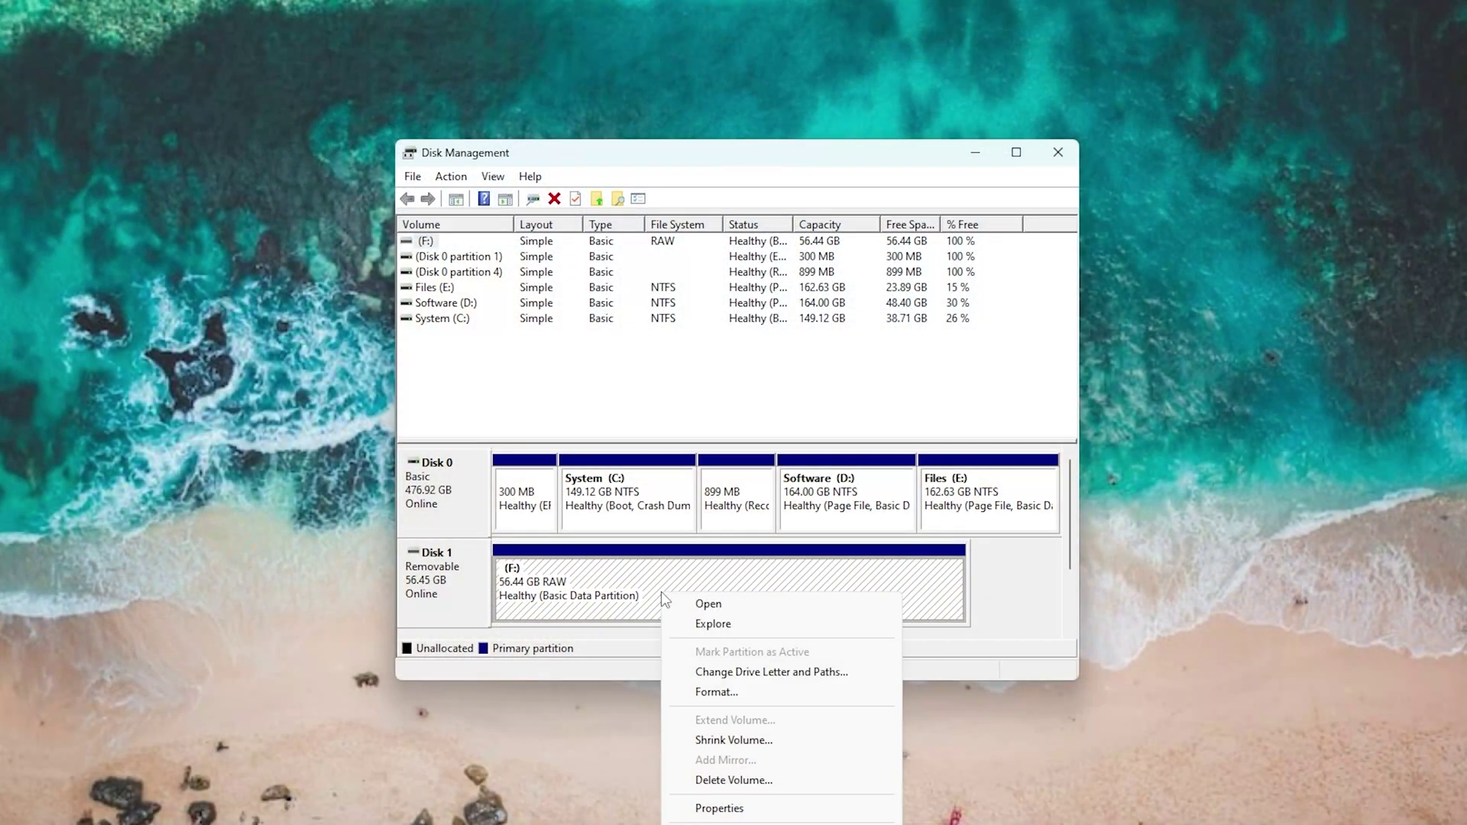
left_click(726, 693)
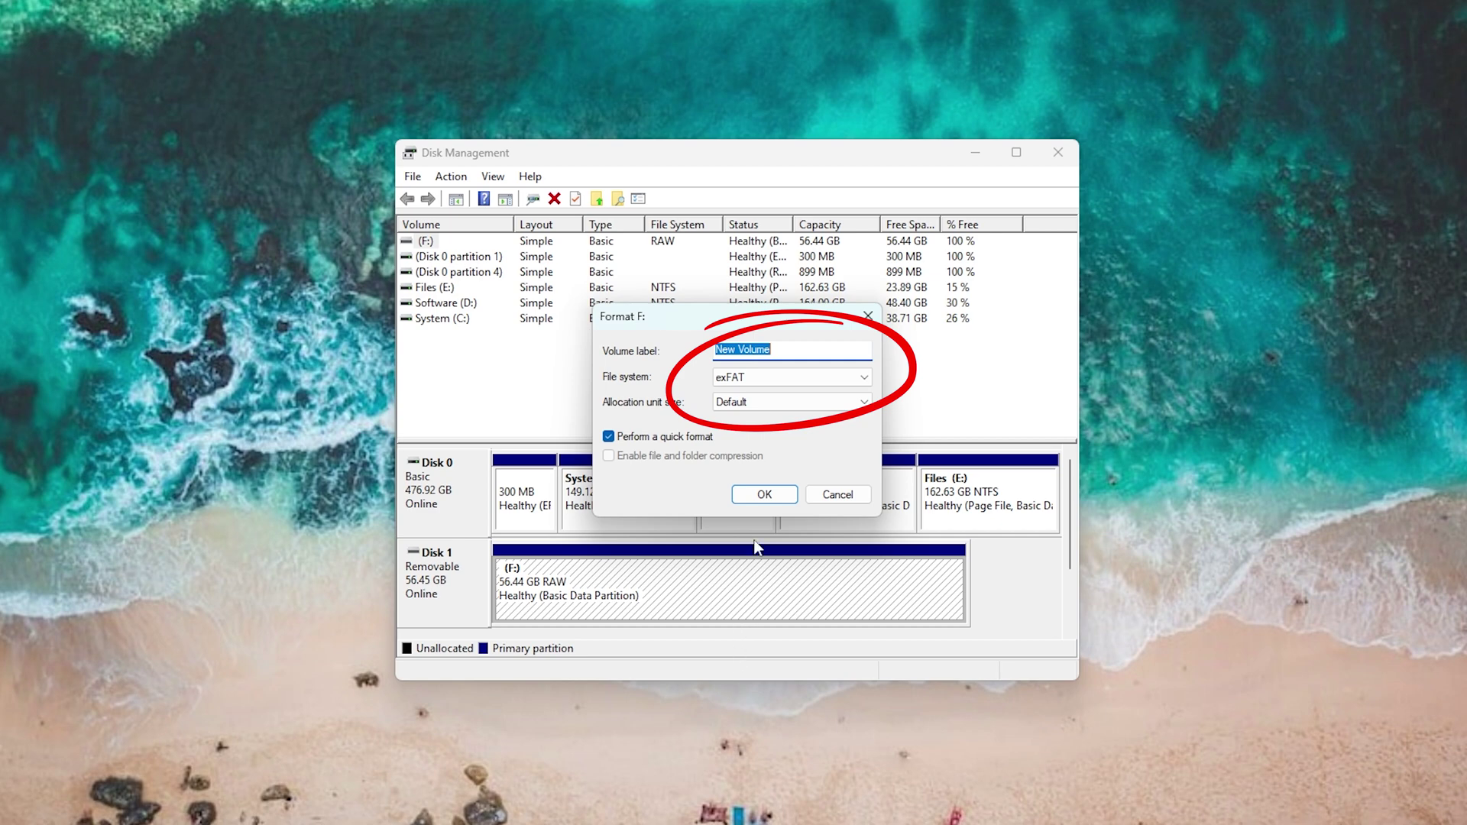
left_click(765, 495)
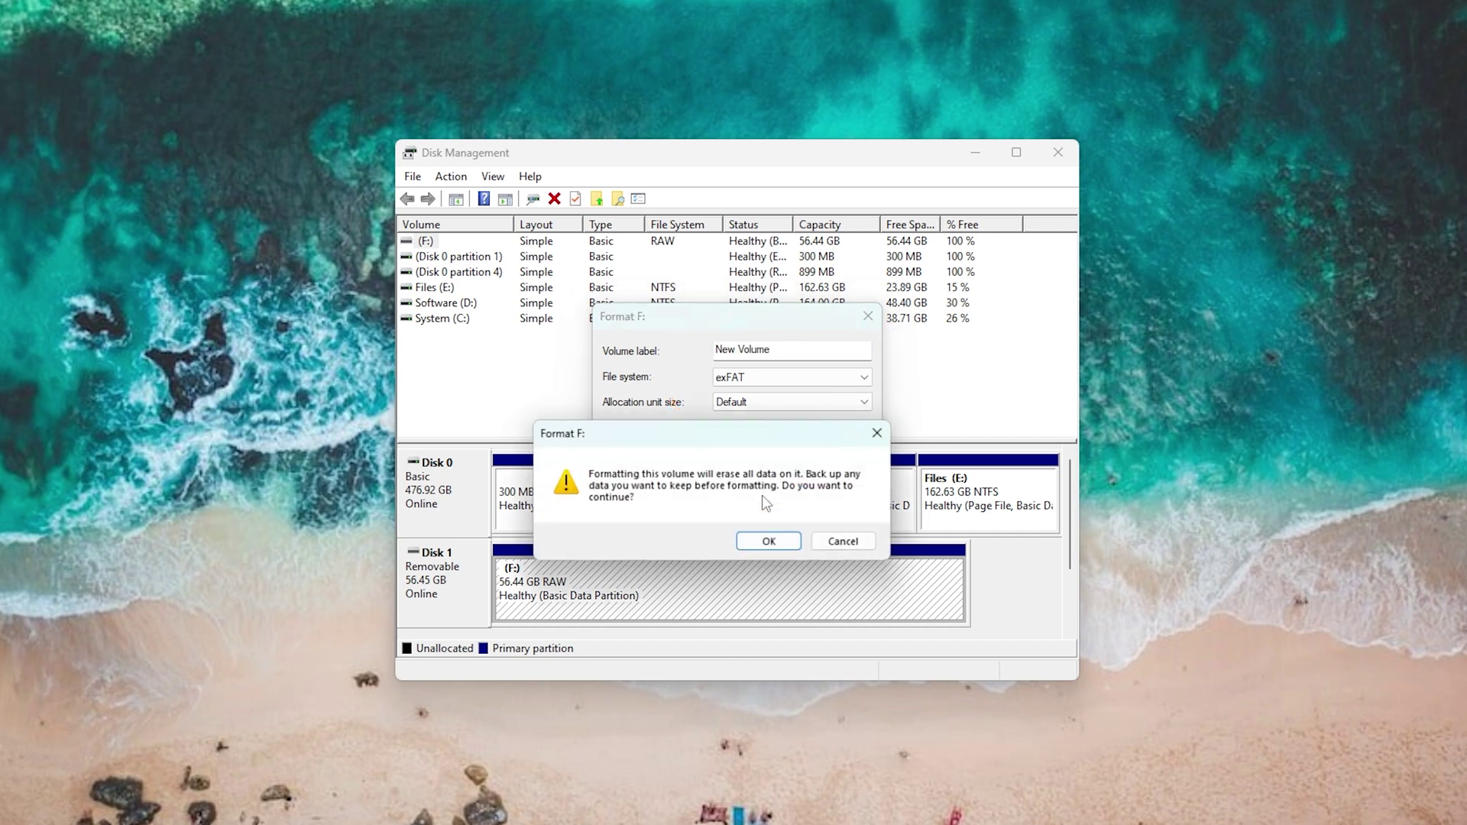
left_click(769, 543)
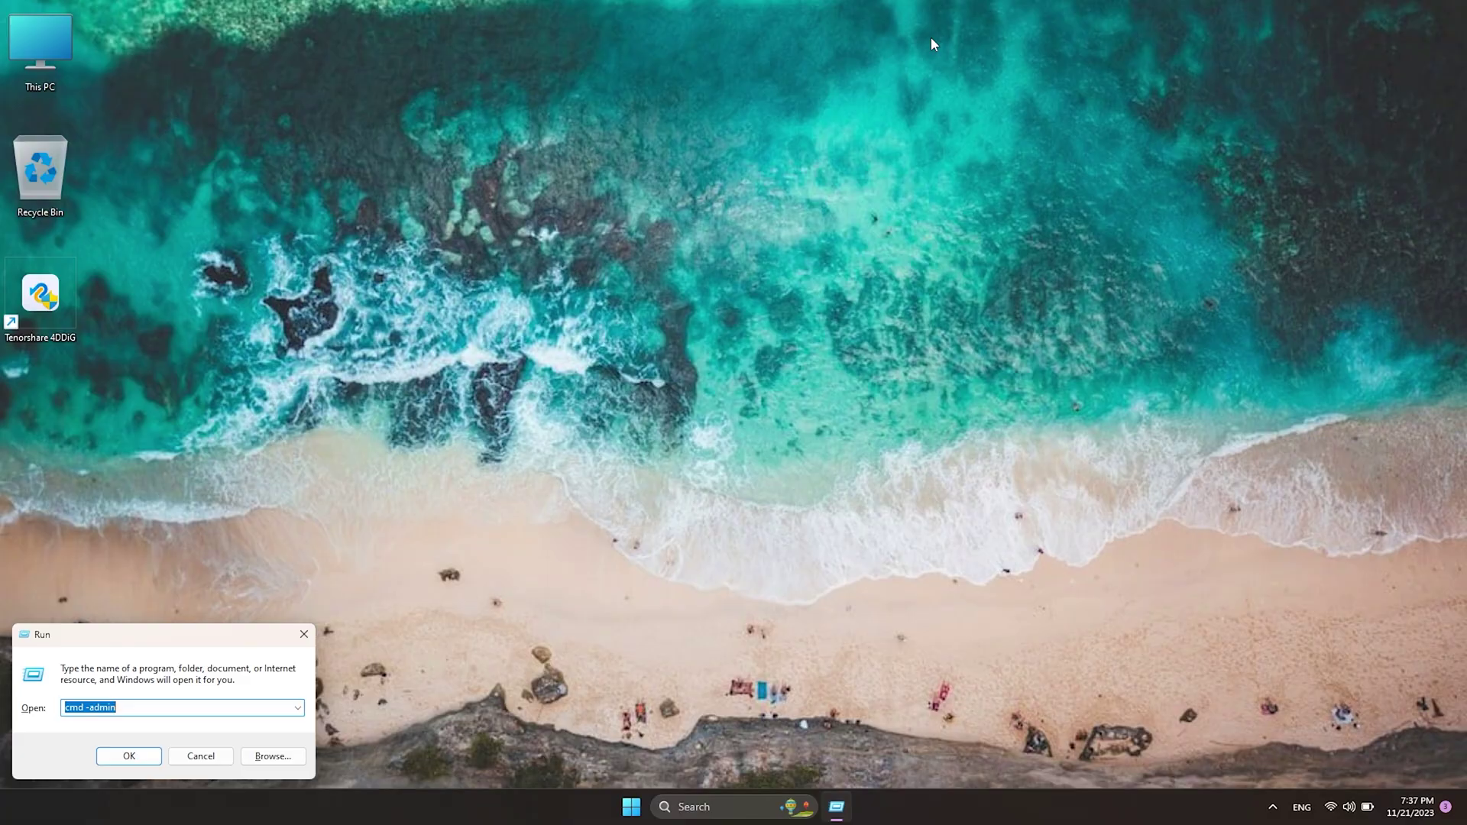
Step: Open an administrator command prompt, start DiskPart and list all volumes
type("cmd")
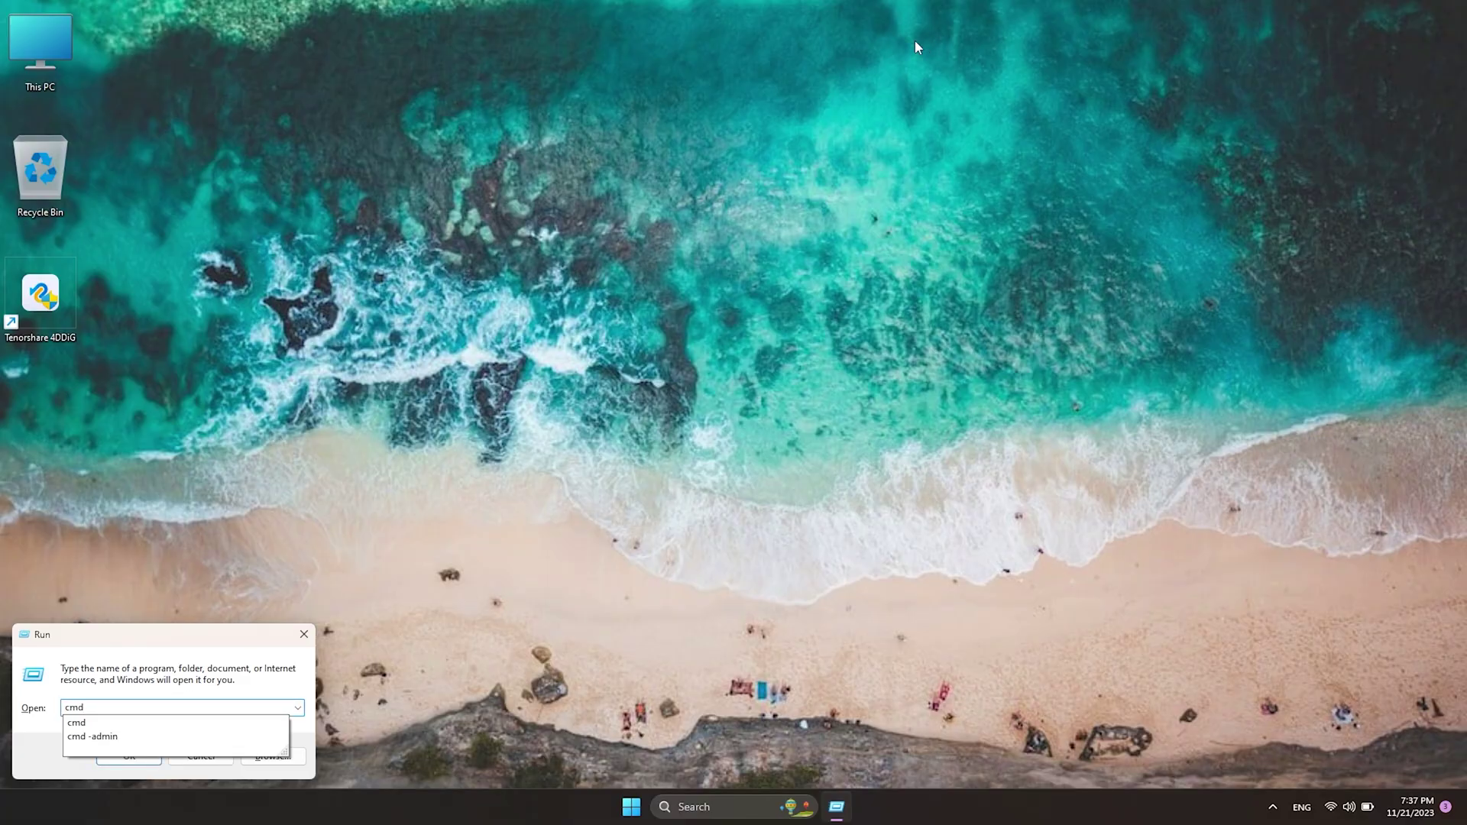
type(" -admin")
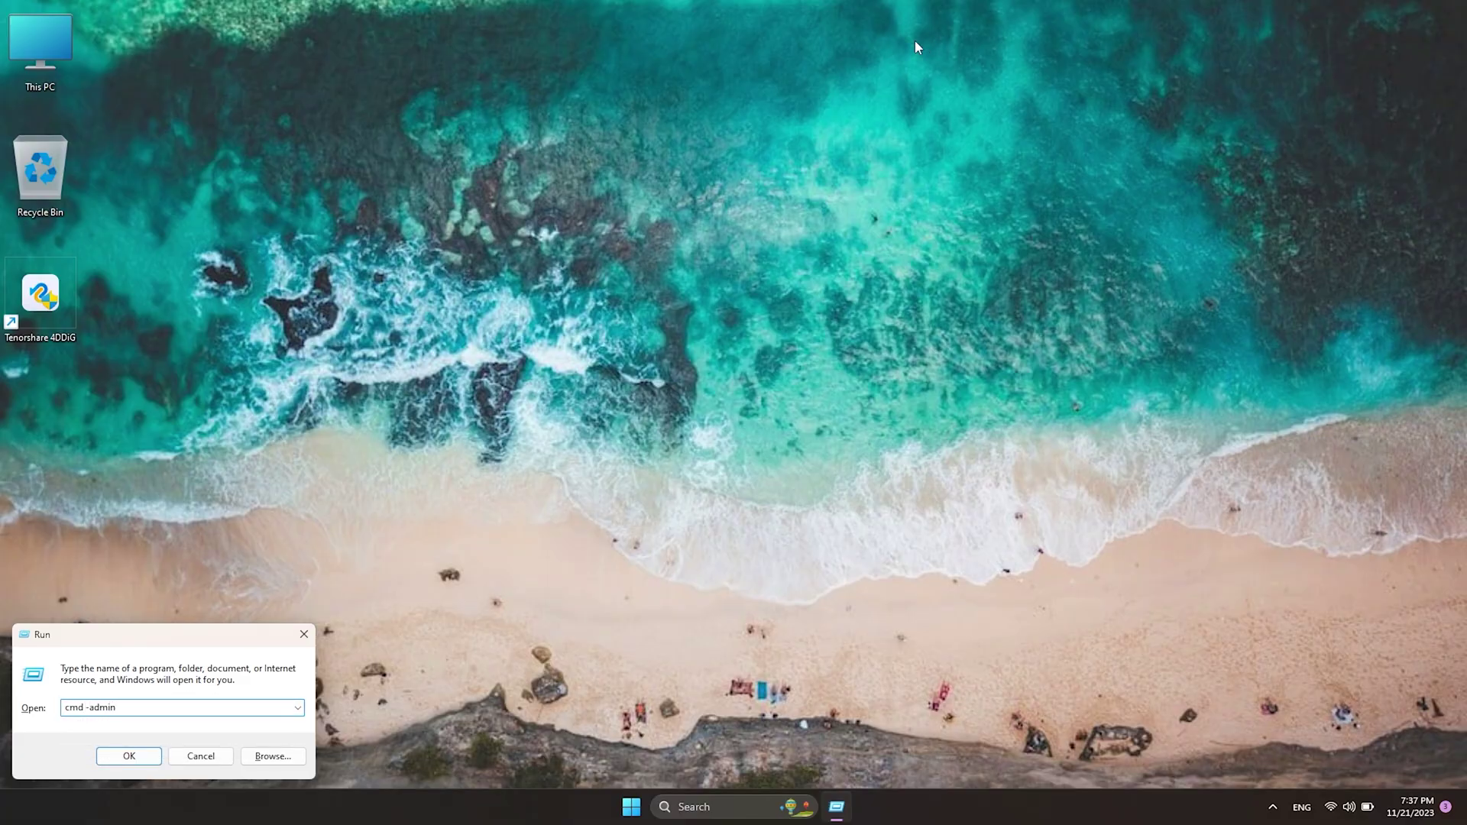
key("Return")
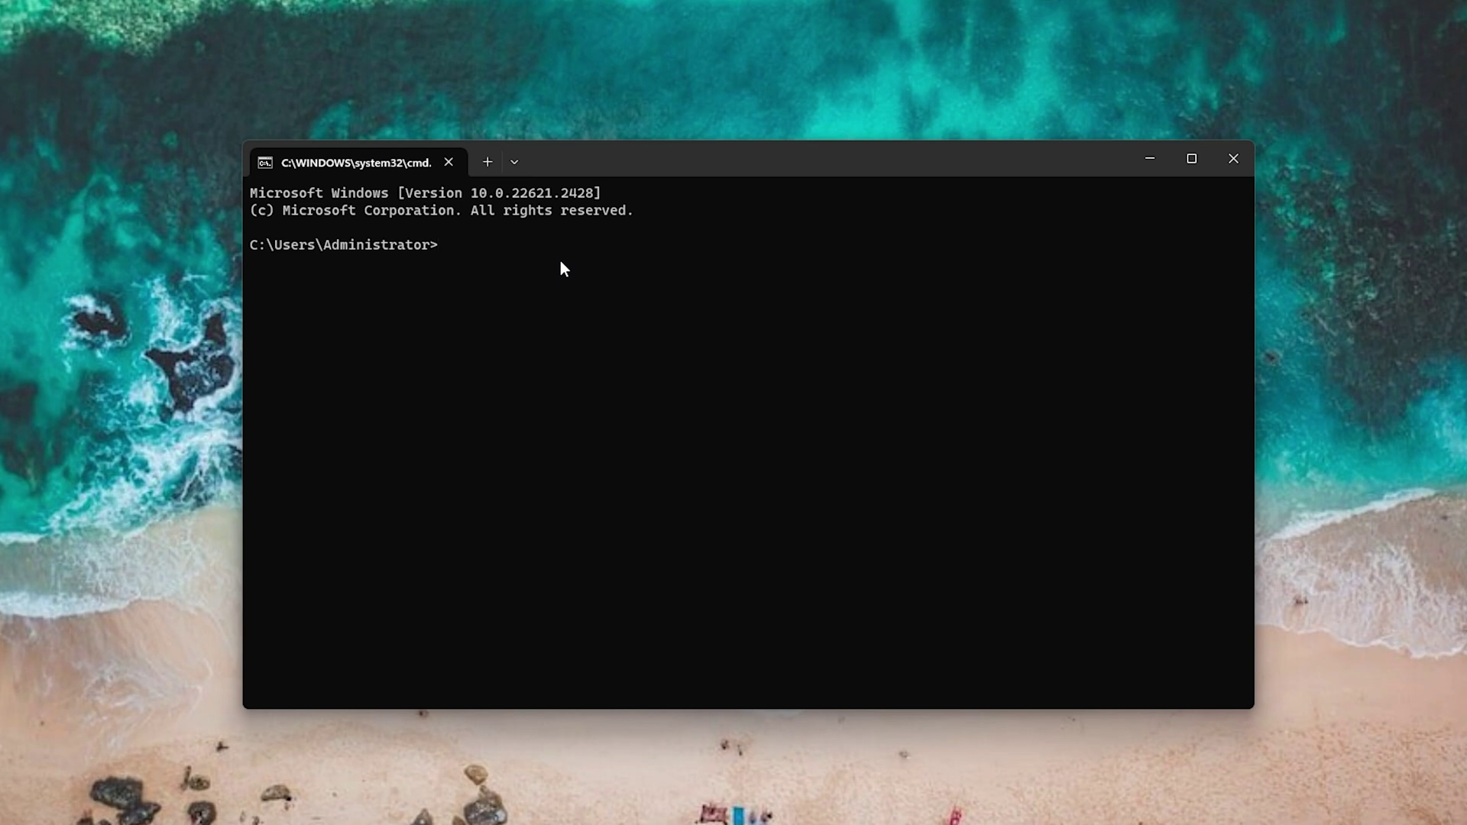
type("diskpart")
key("Return")
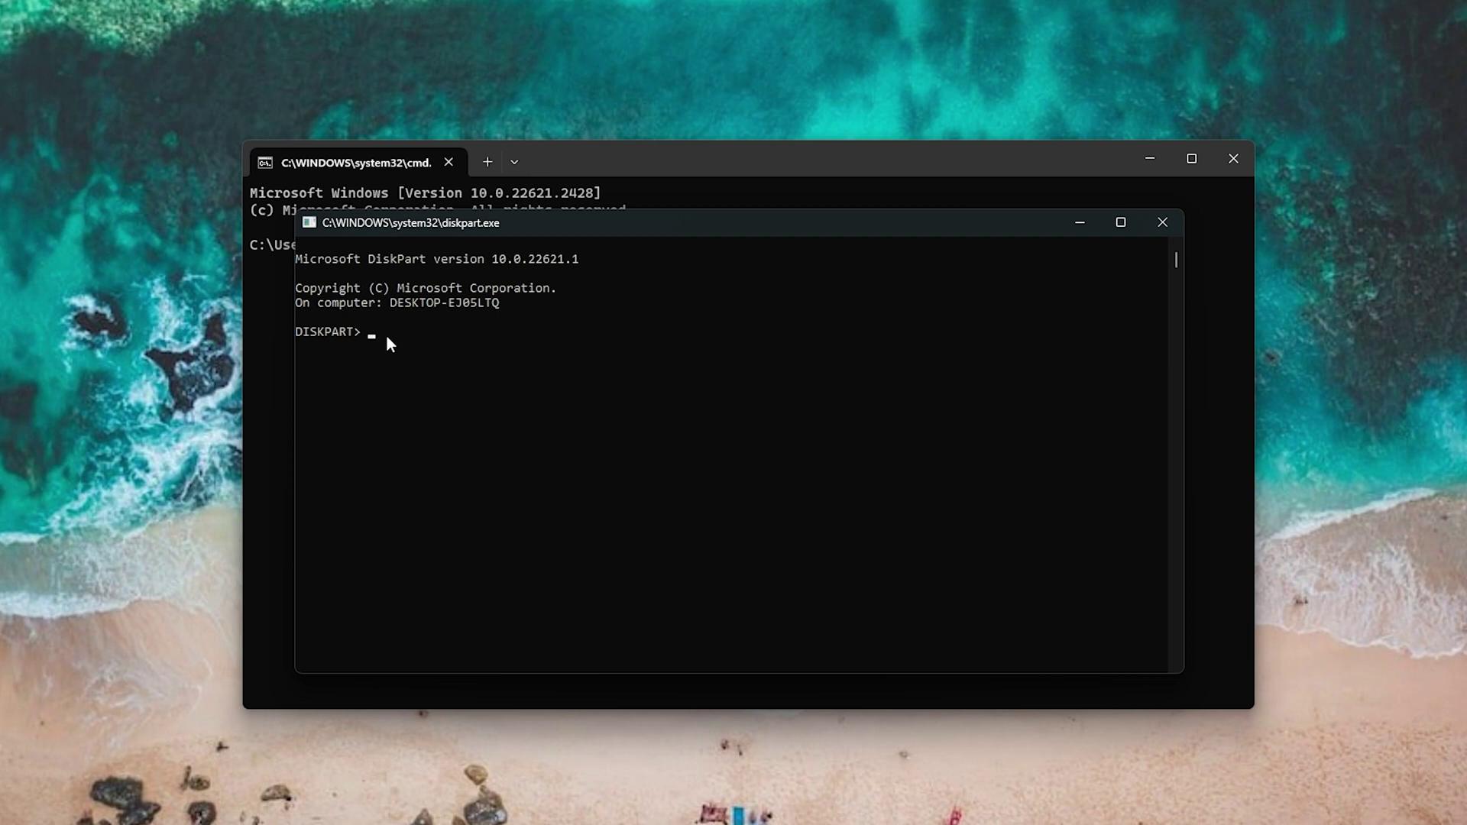
type("list volume")
key("Return")
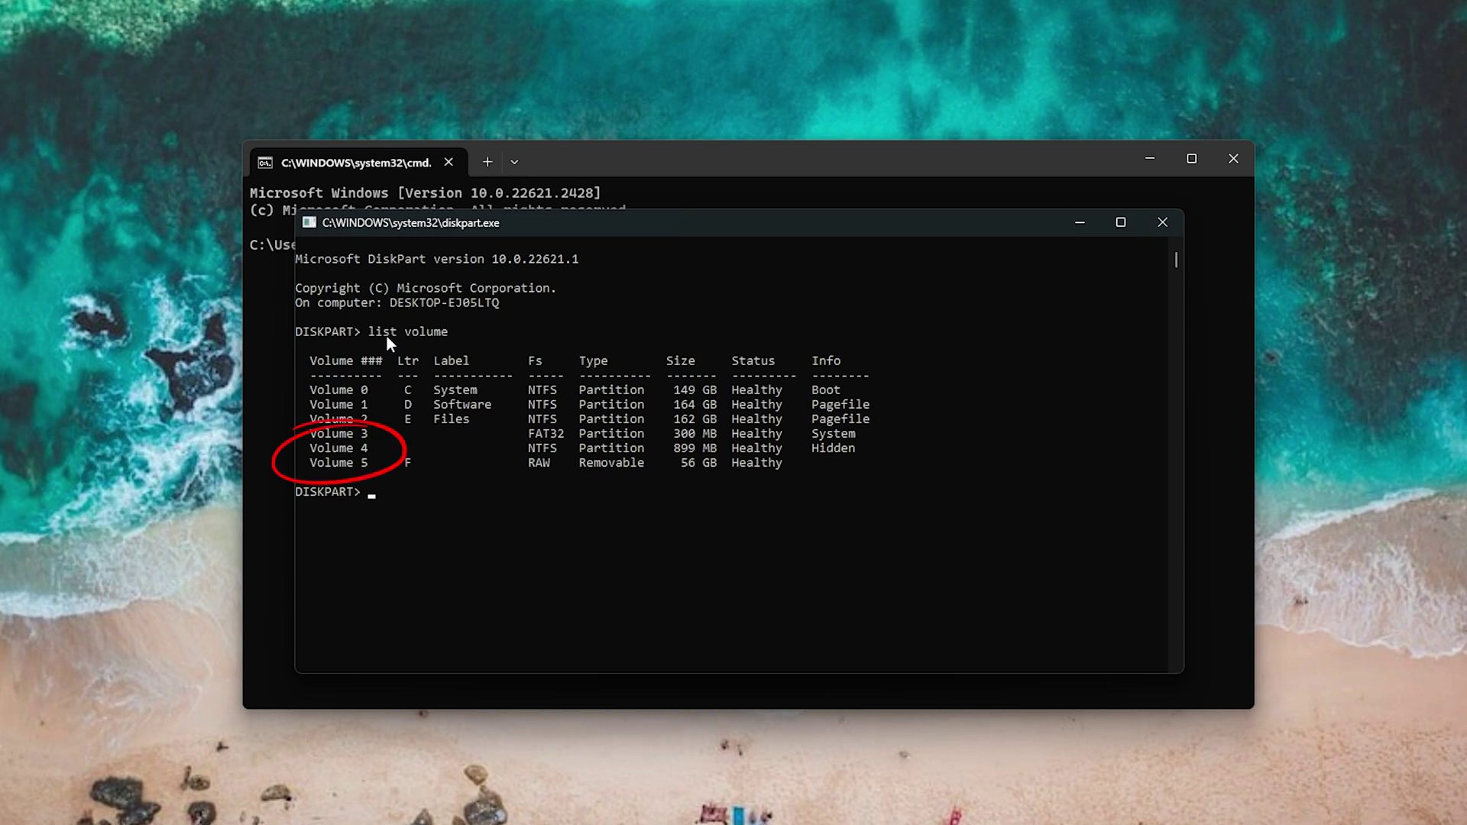
Step: Select volume 5 and quick-format it as NTFS with format fs=ntfs quick
type("select volume")
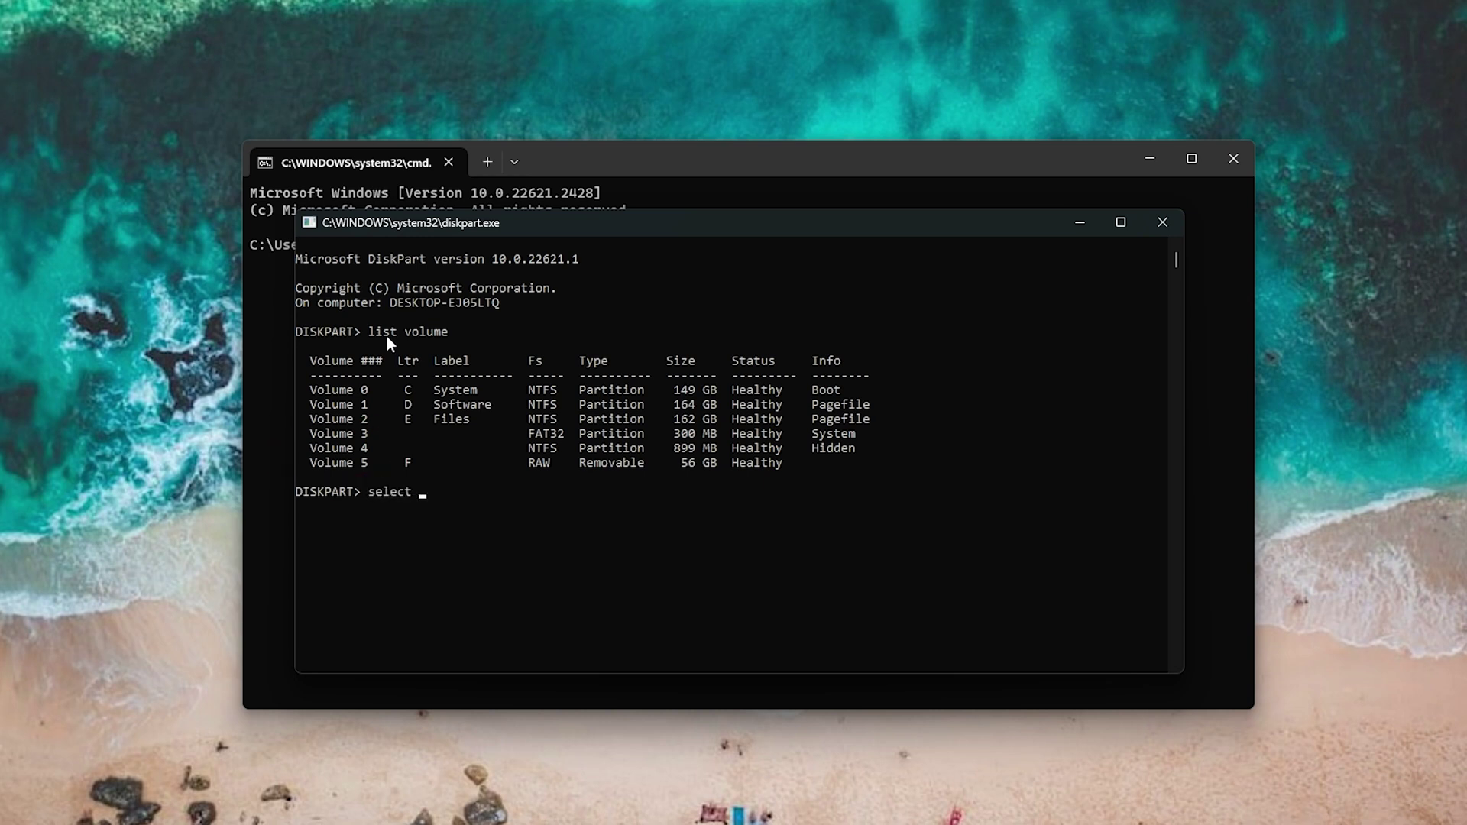
type(" 5")
key("Return")
type("form")
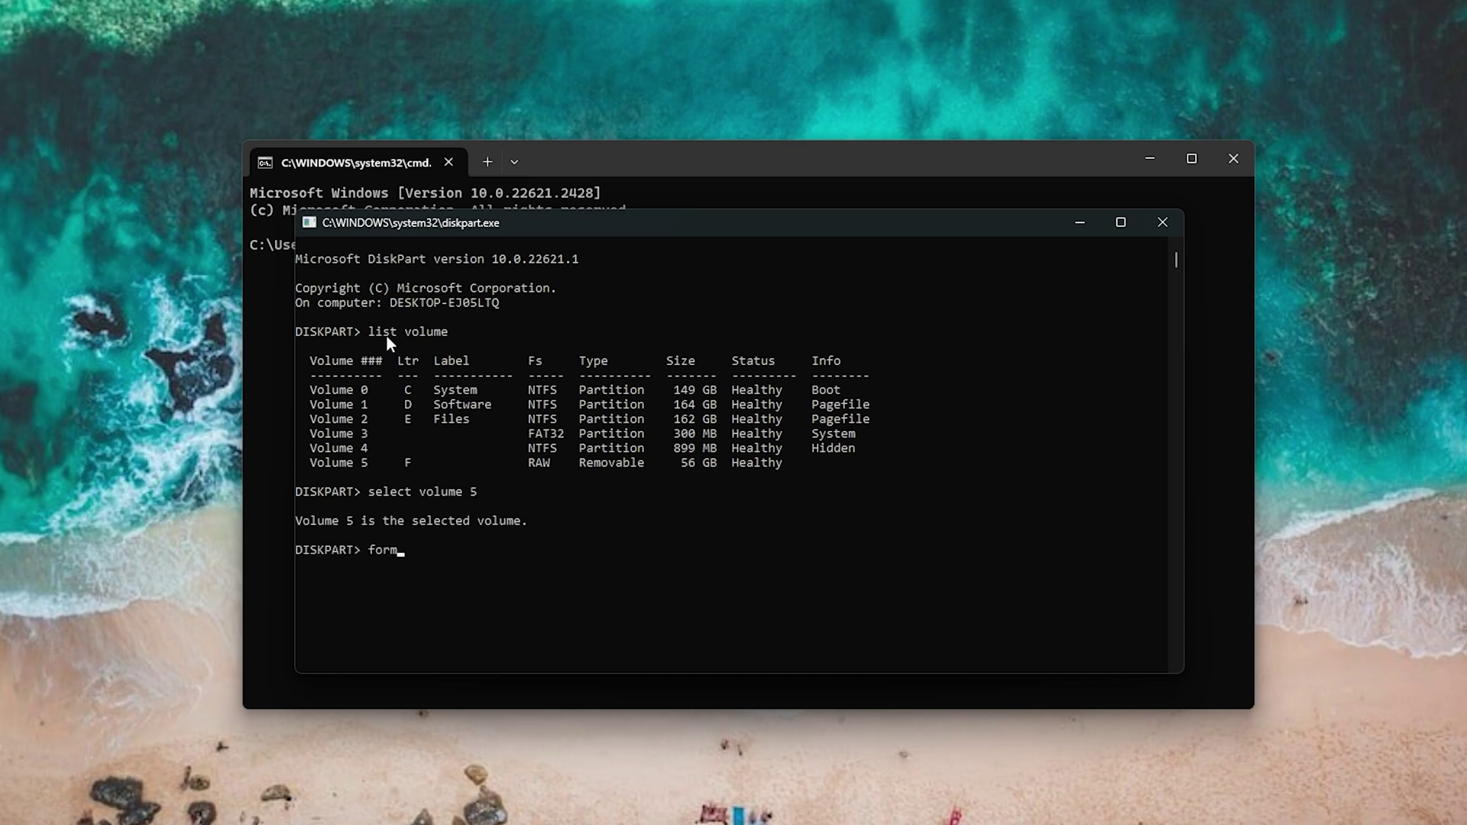
type("at fs=ntfs quick")
key("Return")
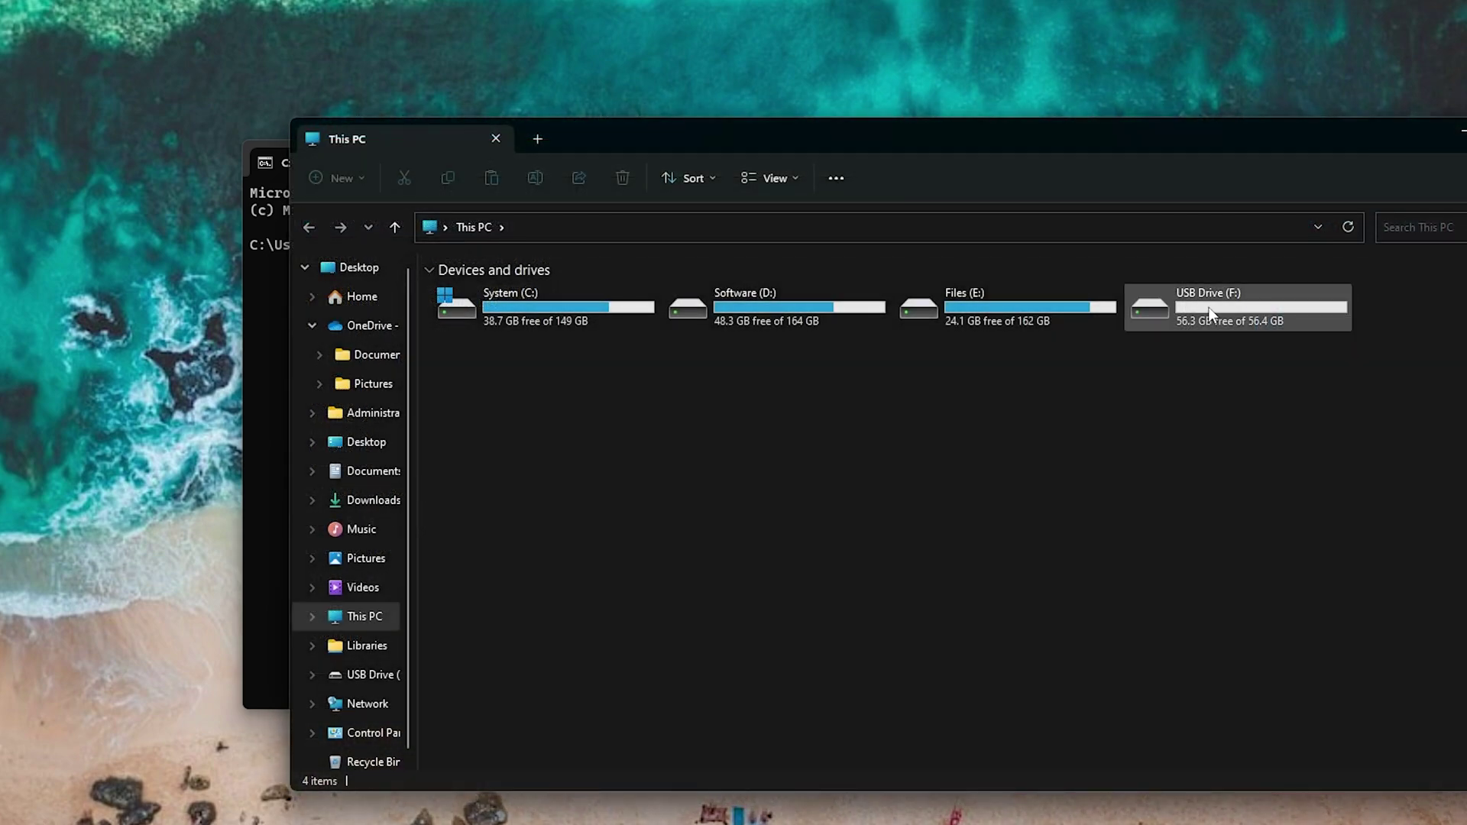
Step: Open the newly formatted USB Drive (F:) in File Explorer to confirm it works
left_click(1209, 307)
double_click(1209, 307)
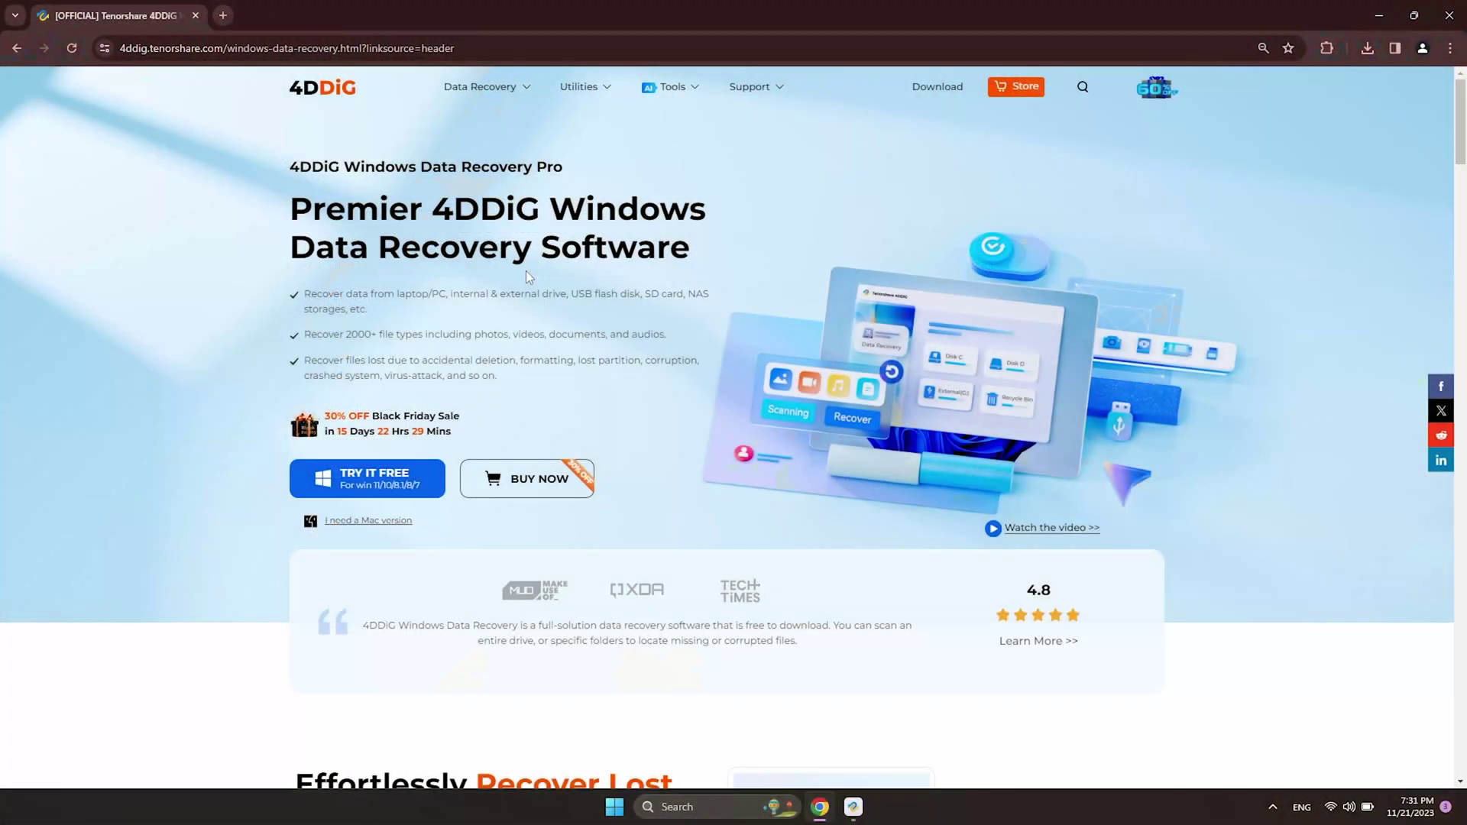
scroll(528, 271, "down", 1)
scroll(527, 270, "down", 5)
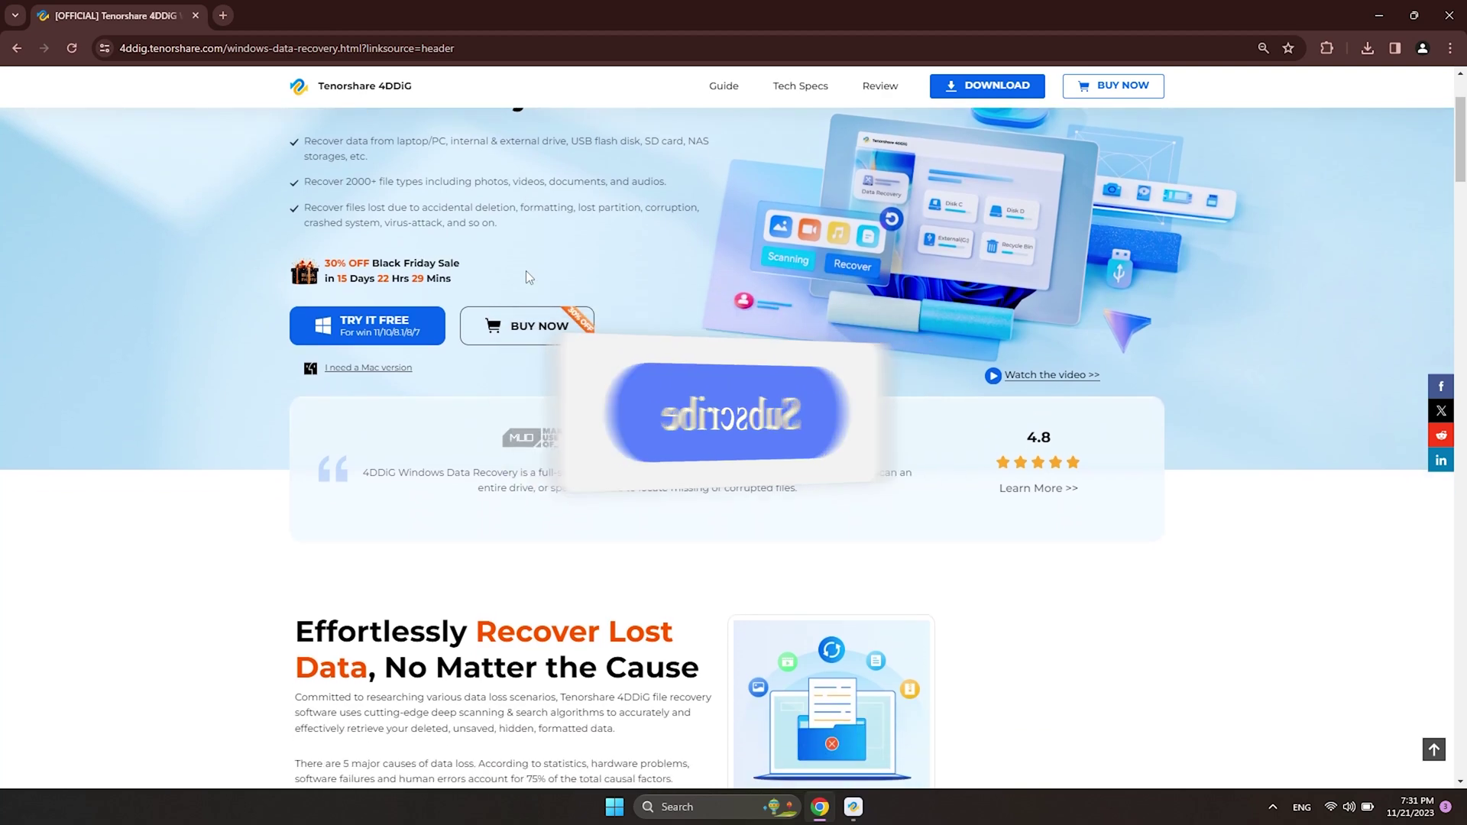
scroll(639, 288, "down", 8)
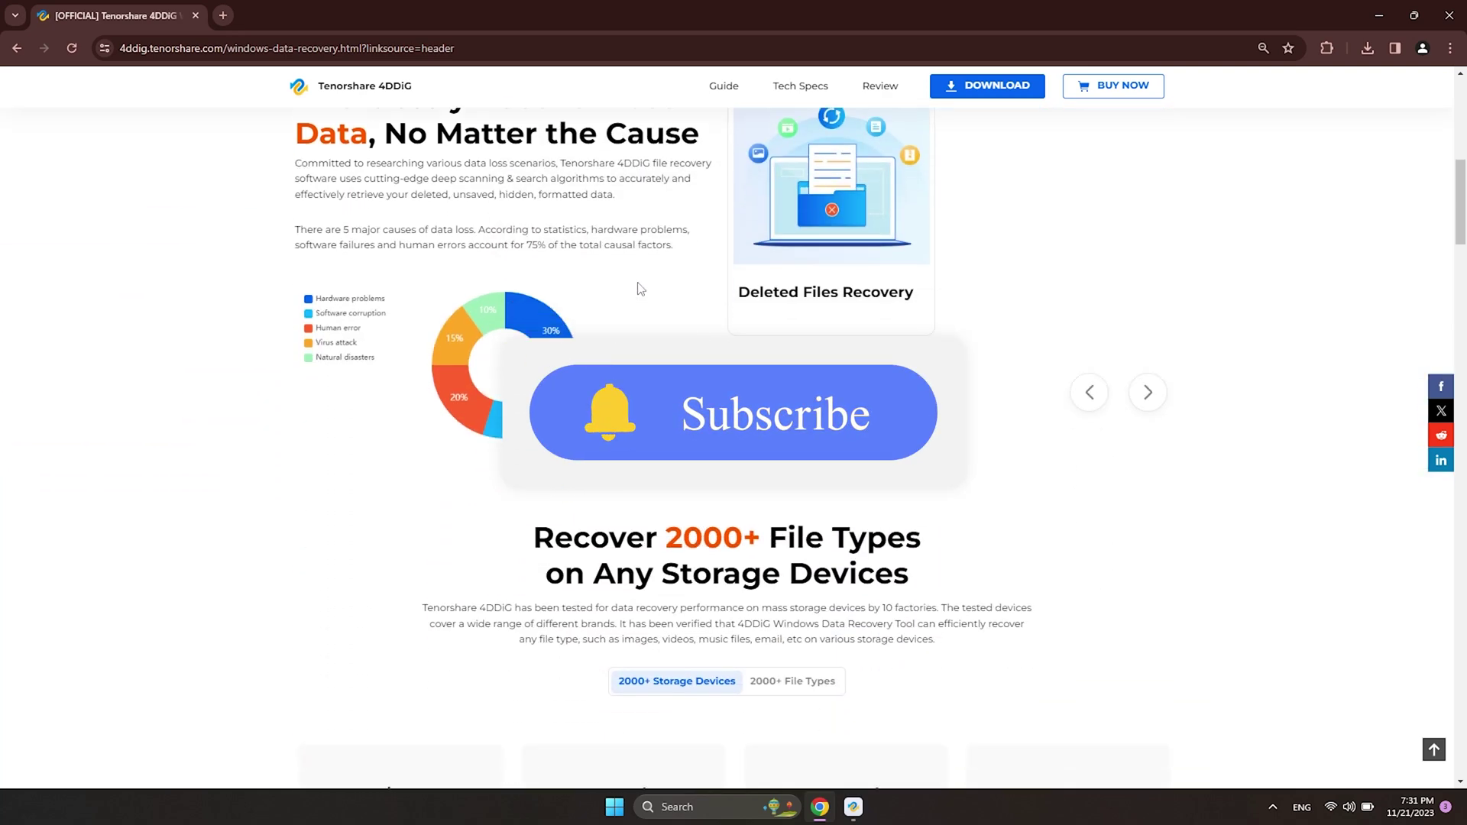
scroll(641, 288, "down", 2)
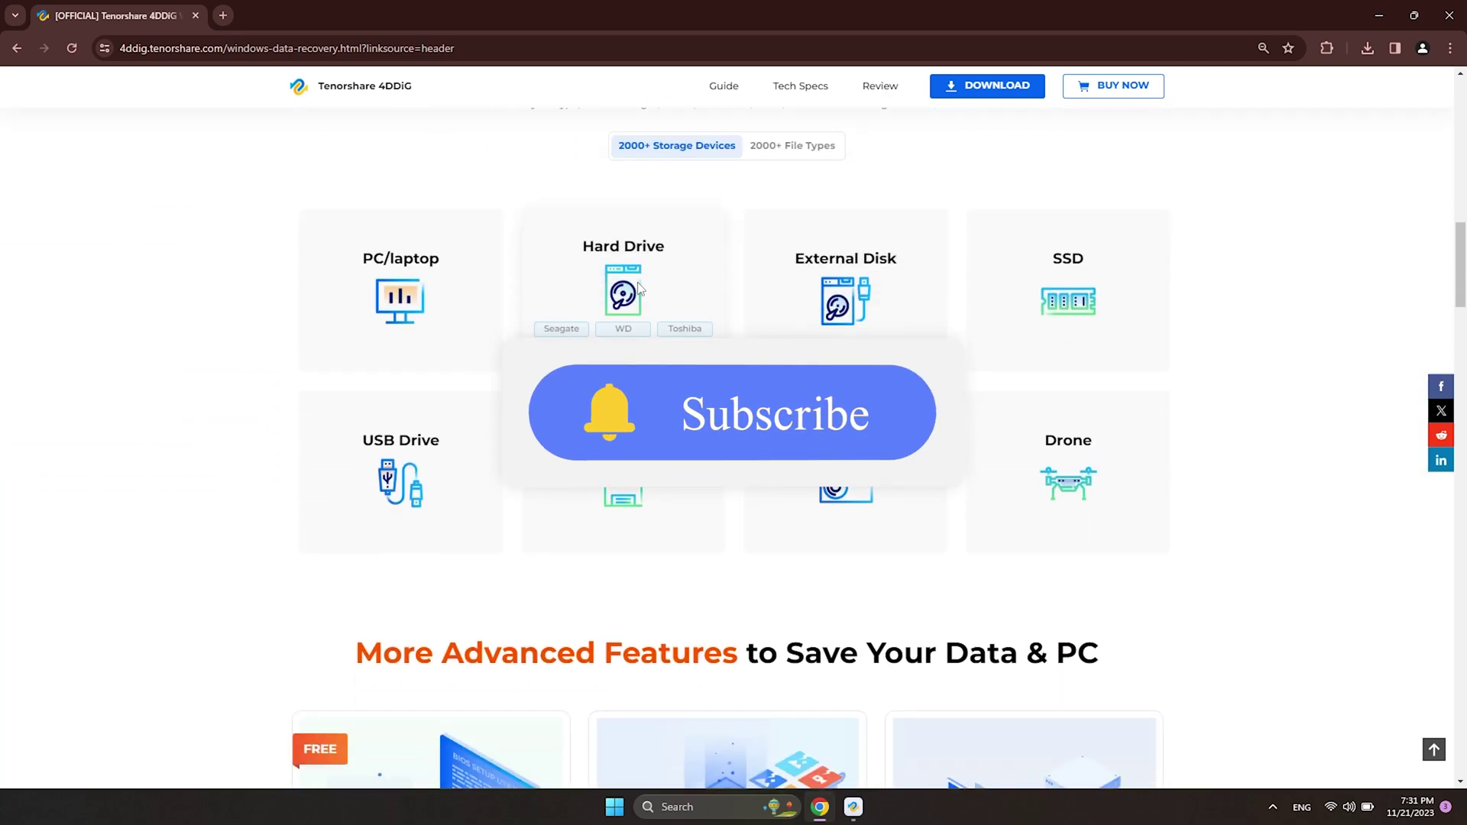